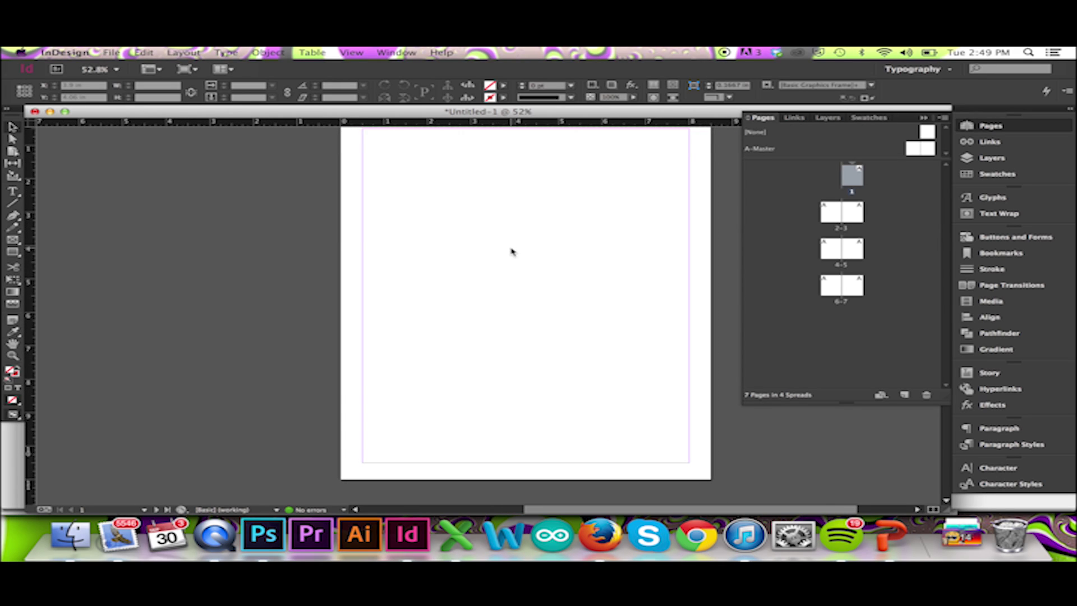
Step: Put a current page number marker in a thin bottom text frame on page 1, then view spread 2-3
click(225, 53)
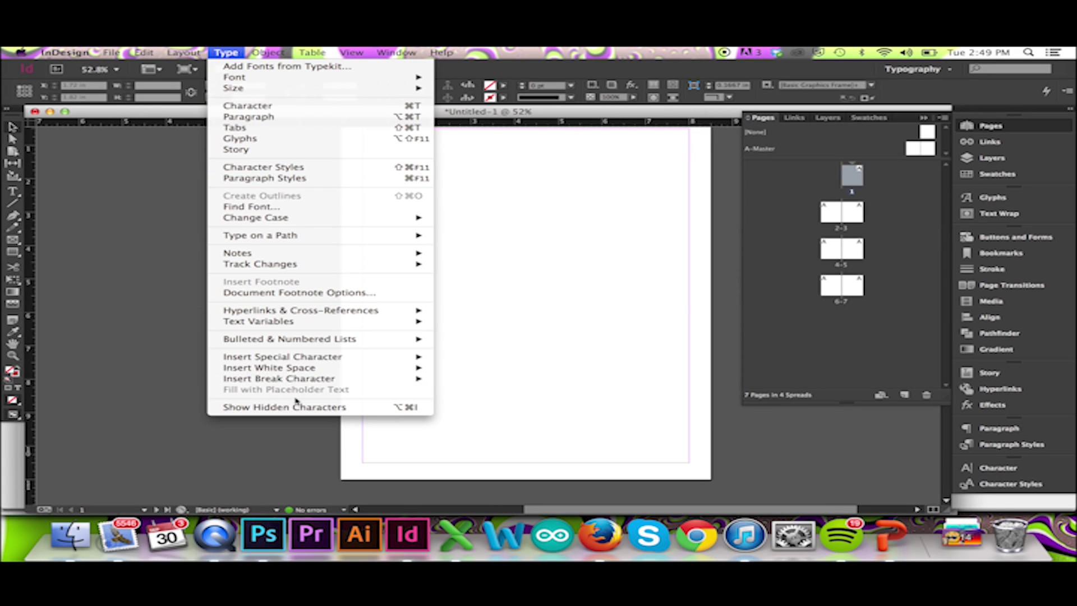
mouse_move(470, 367)
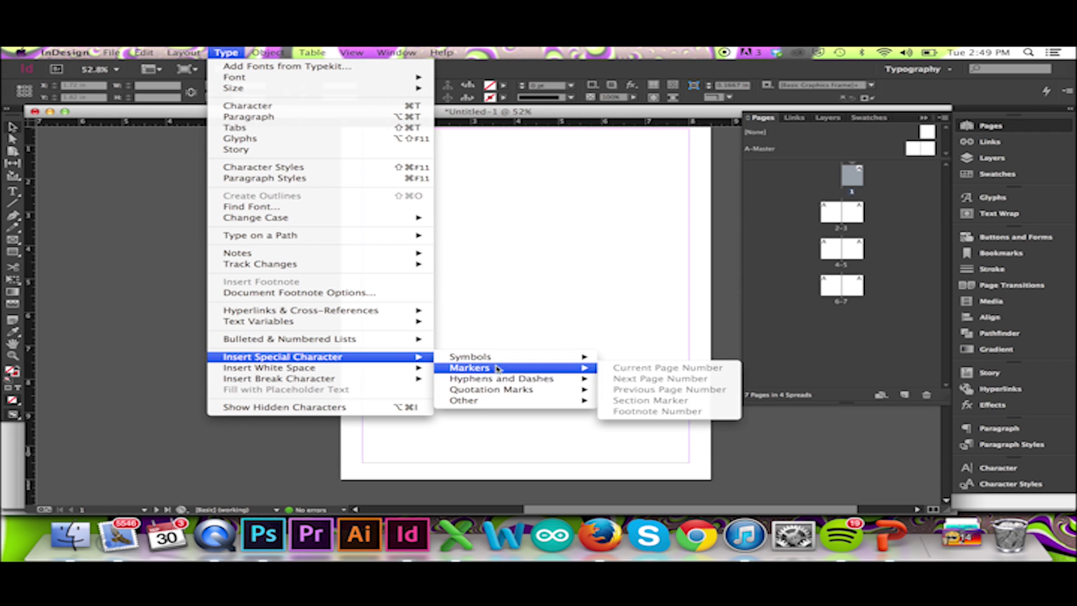
click(70, 234)
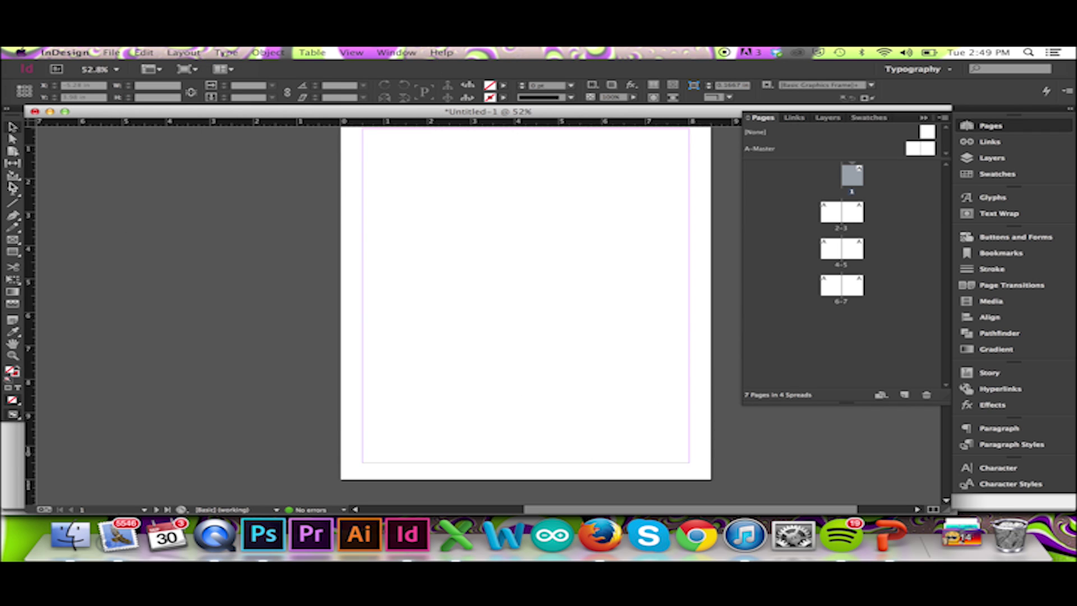
click(13, 186)
drag(362, 459, 484, 470)
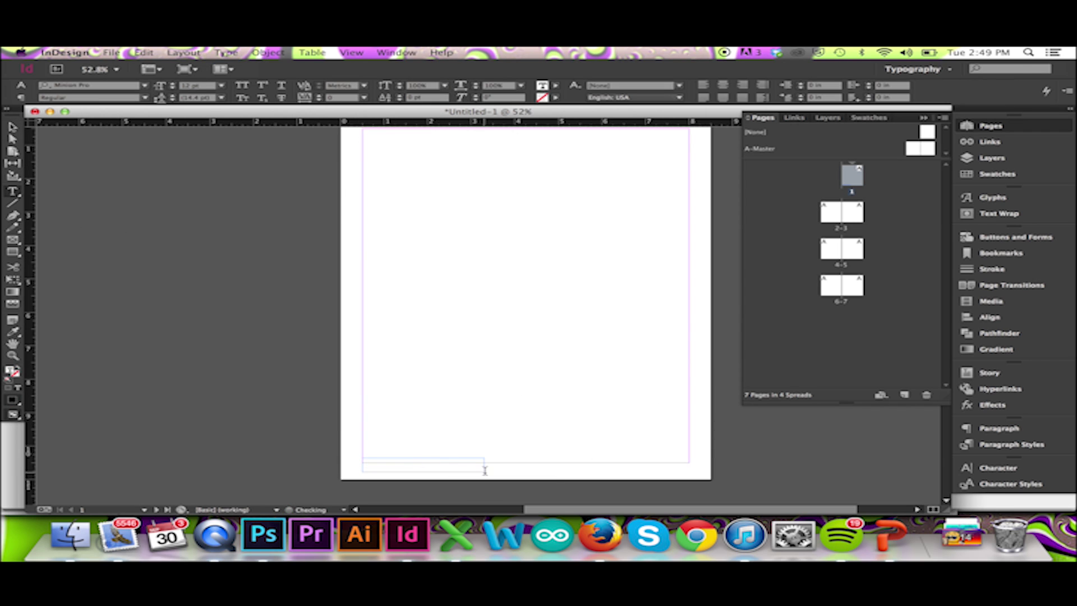
click(225, 52)
mouse_move(469, 368)
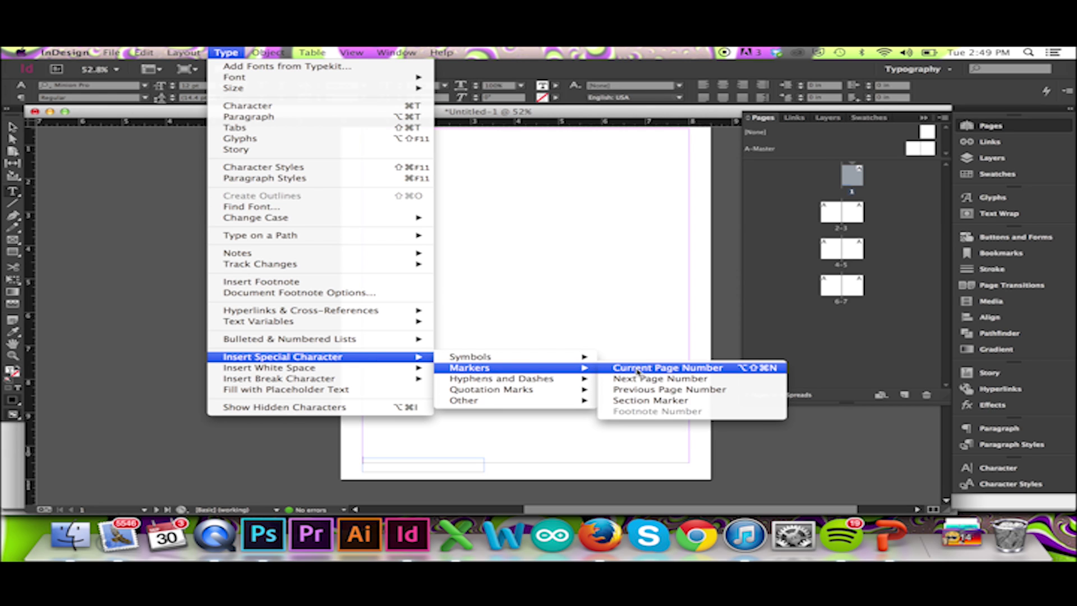
click(640, 371)
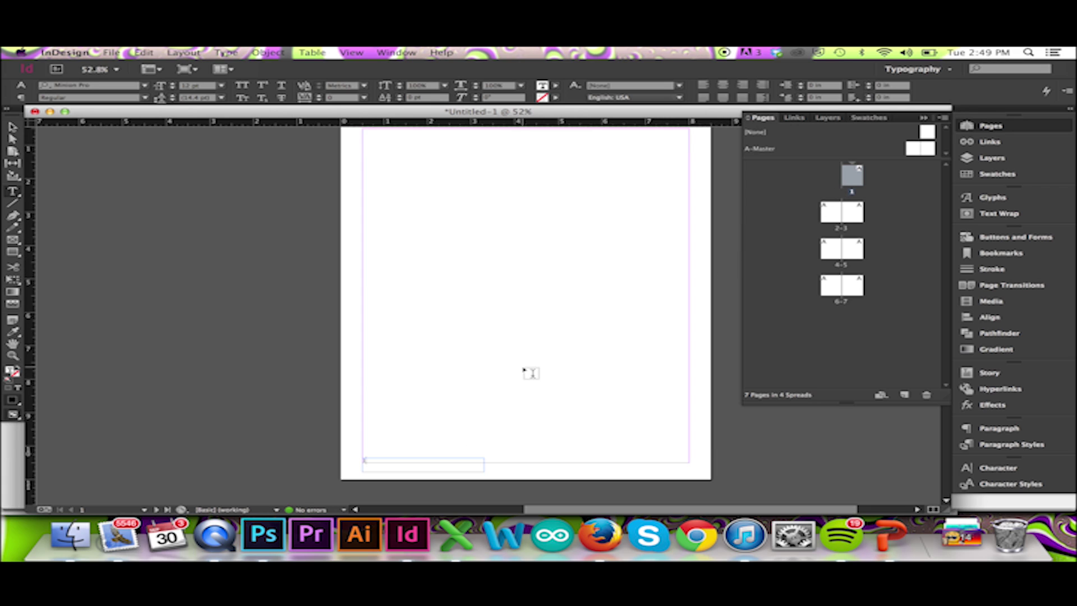
double_click(829, 216)
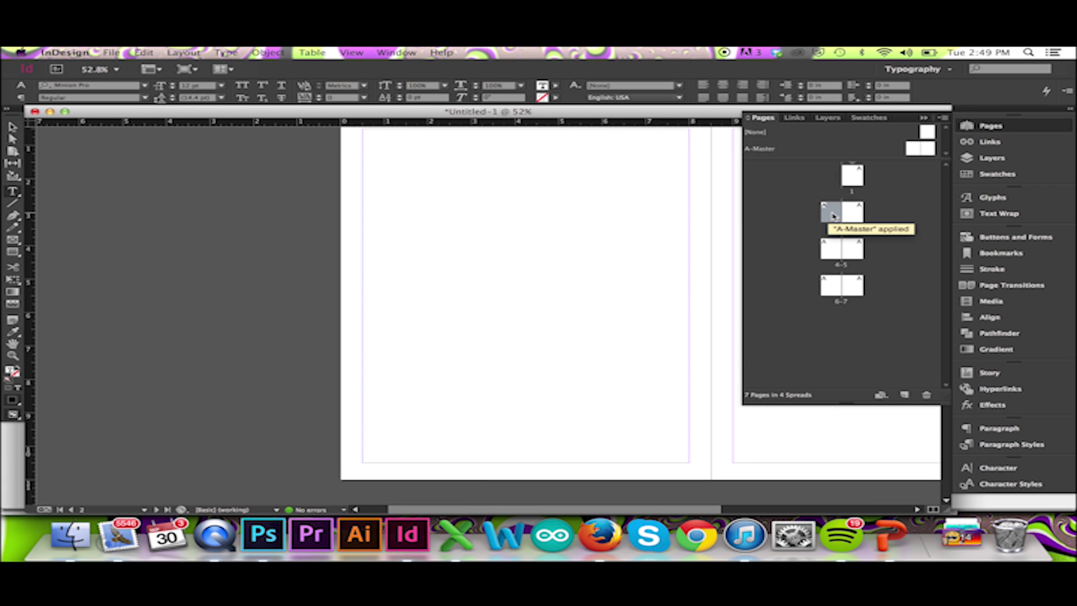
Step: Return to page 1 and deselect its footer frame
double_click(851, 176)
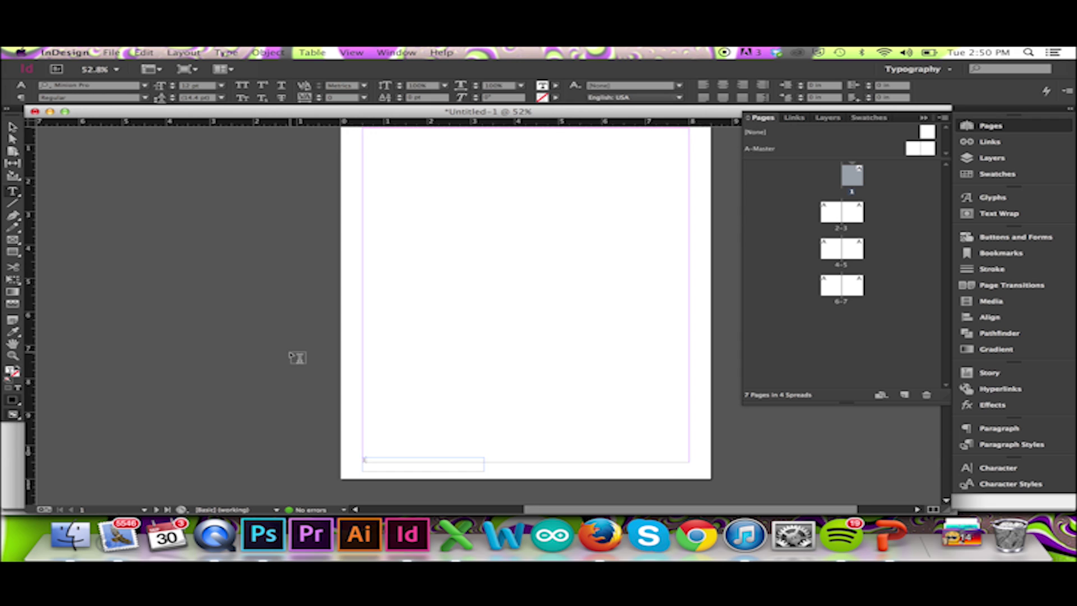
key(Escape)
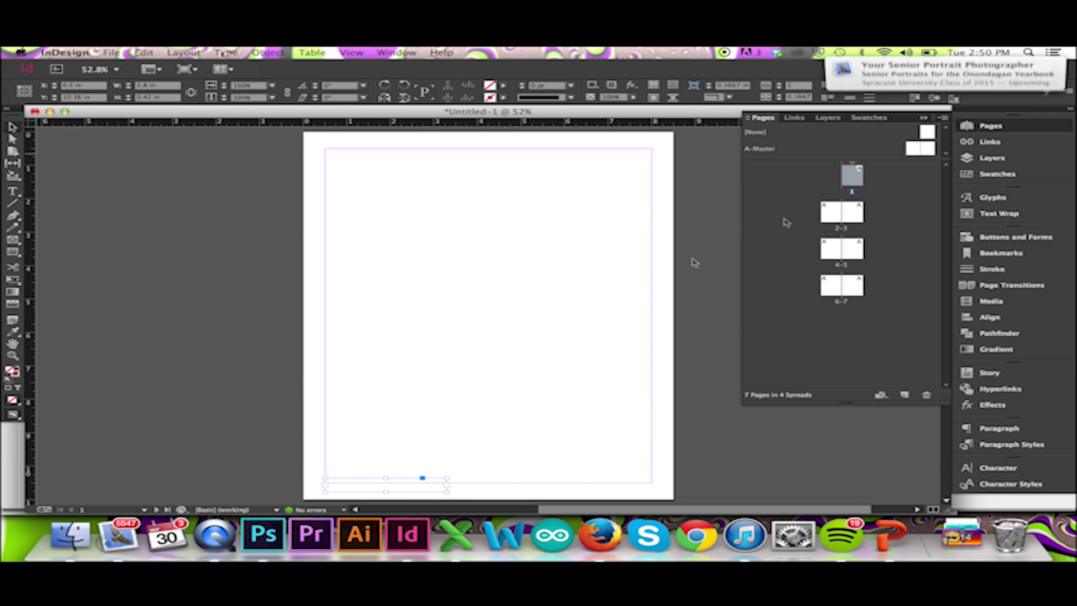
click(411, 447)
Step: Draw a bottom footer frame on A-Master's left page holding the current page number marker
double_click(915, 151)
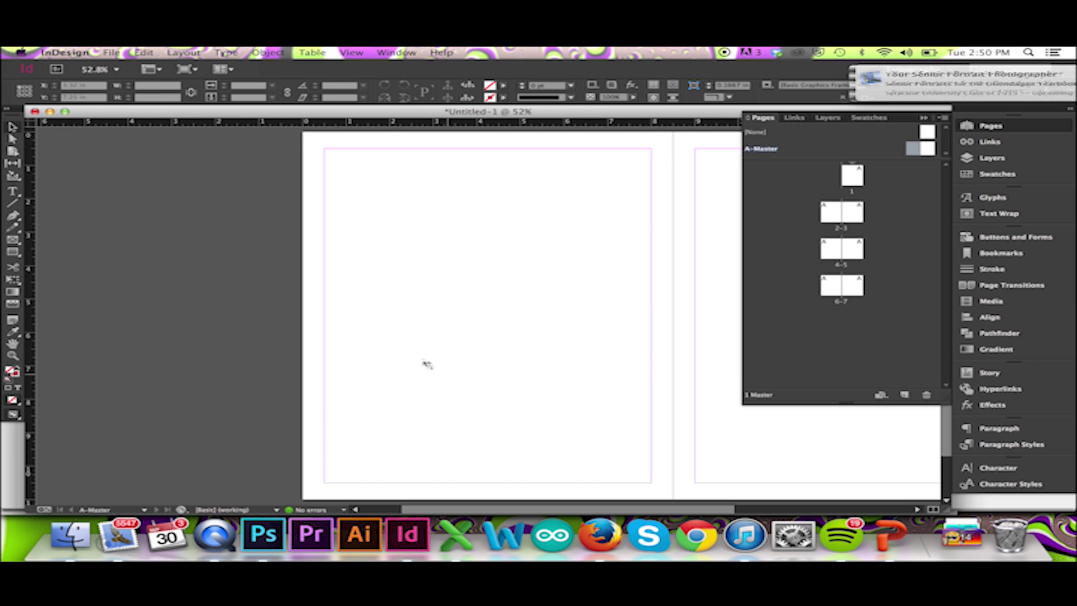
drag(324, 474, 510, 488)
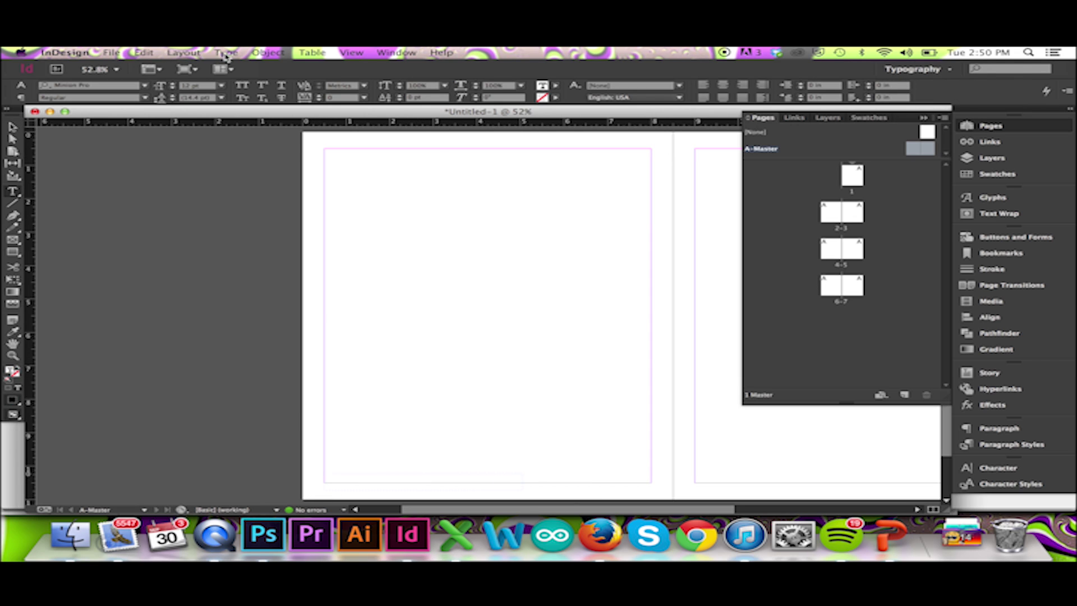
click(225, 53)
mouse_move(282, 357)
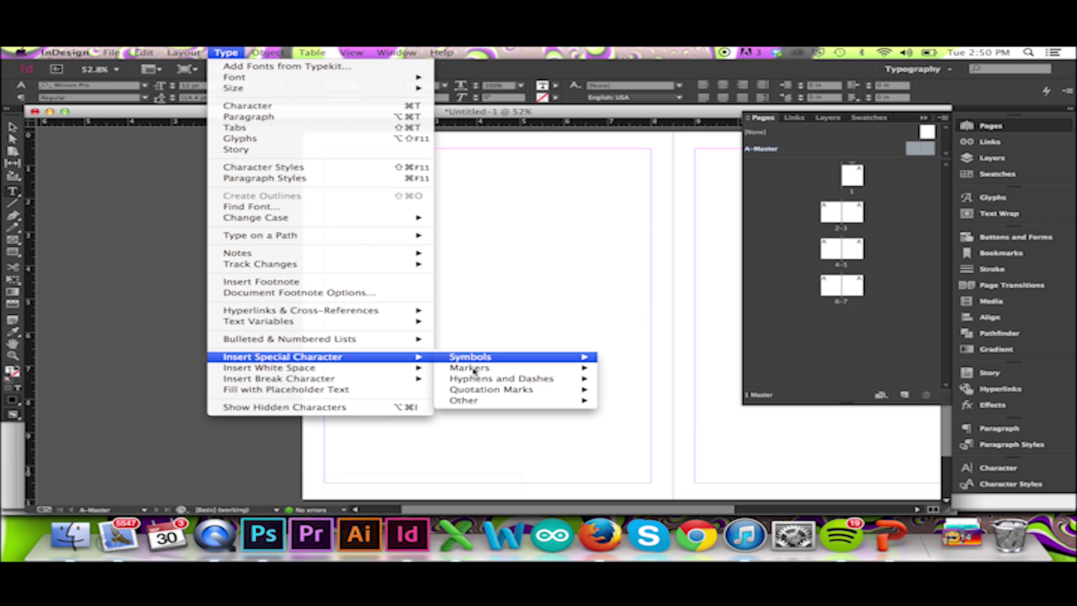
mouse_move(505, 368)
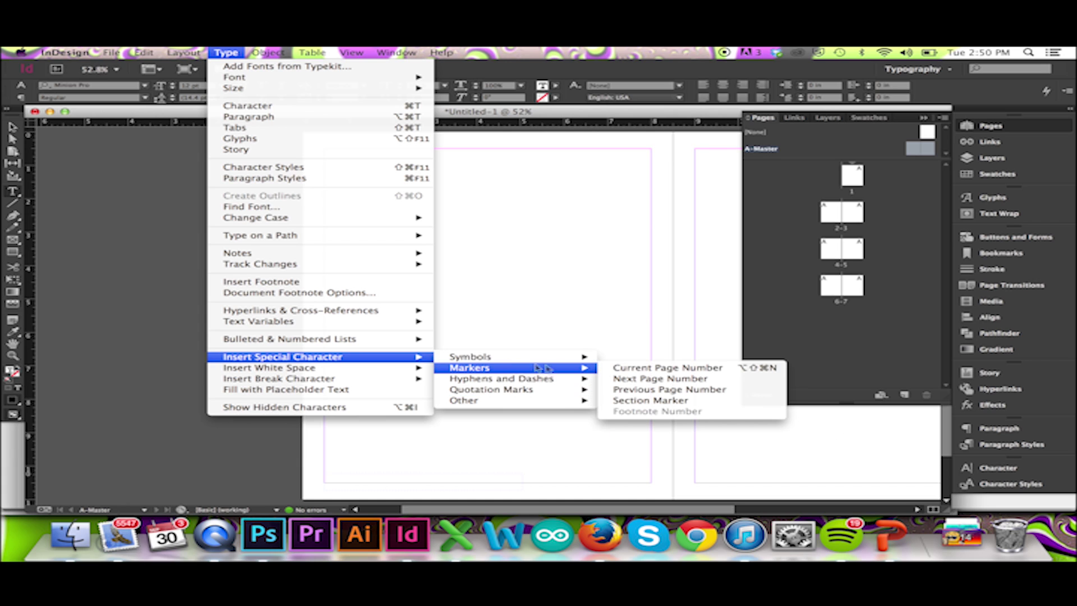
click(647, 369)
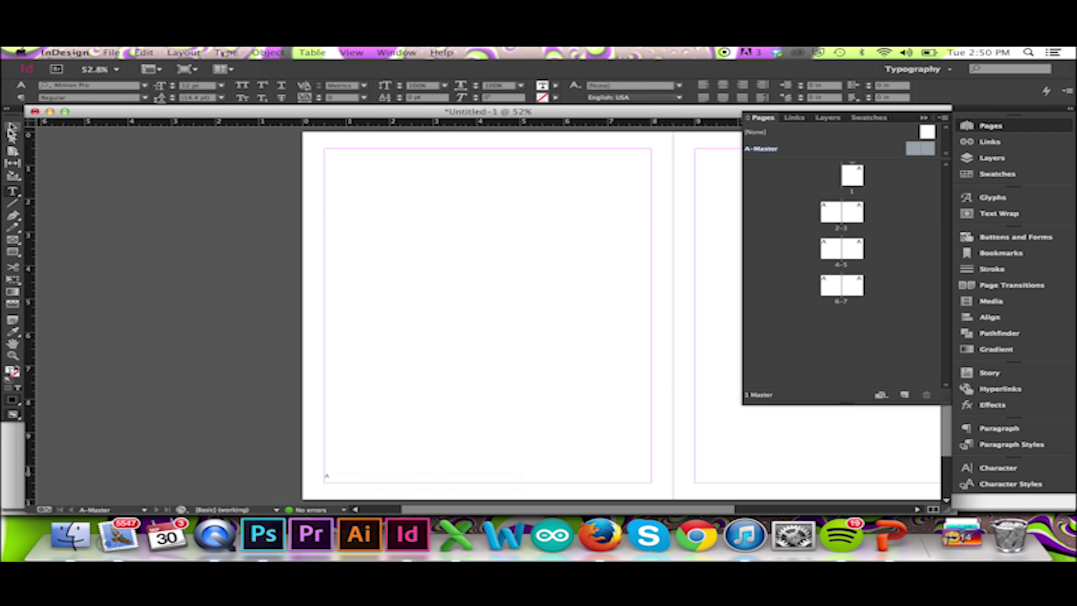
click(13, 126)
double_click(846, 175)
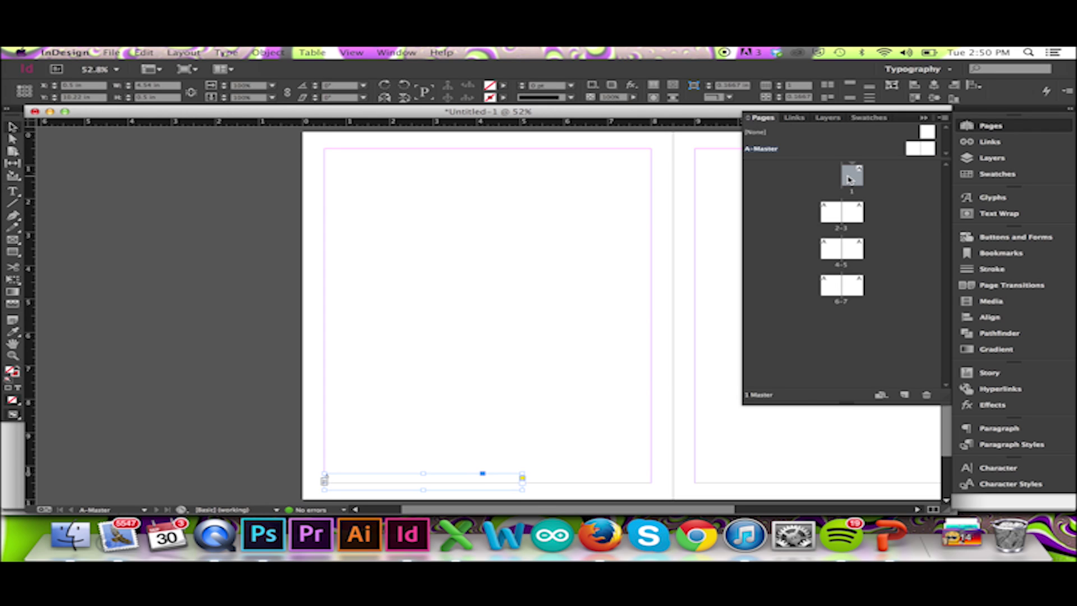
double_click(828, 213)
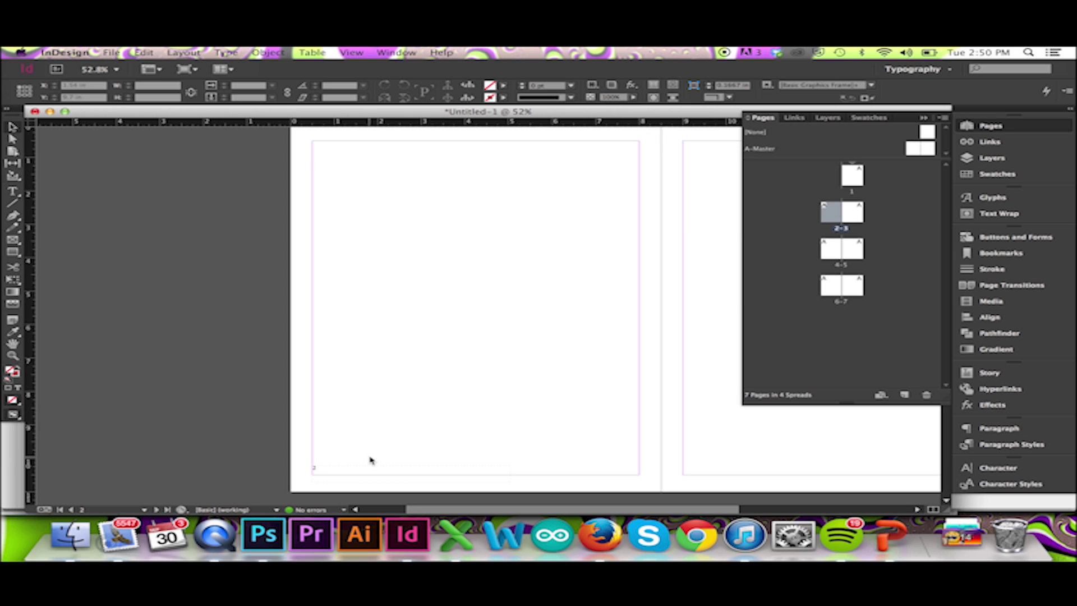
double_click(853, 217)
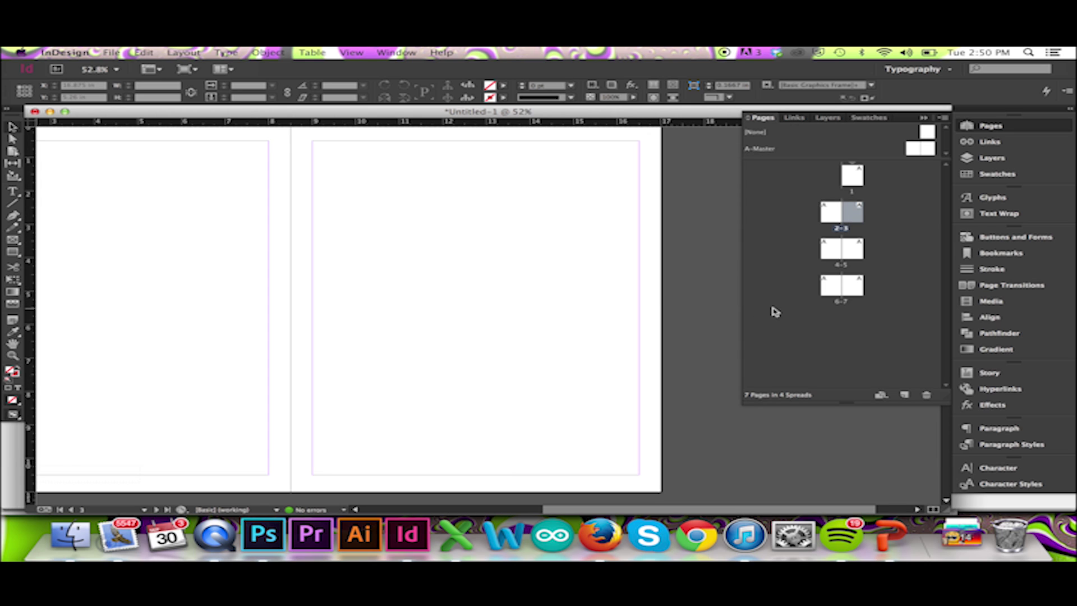
double_click(831, 250)
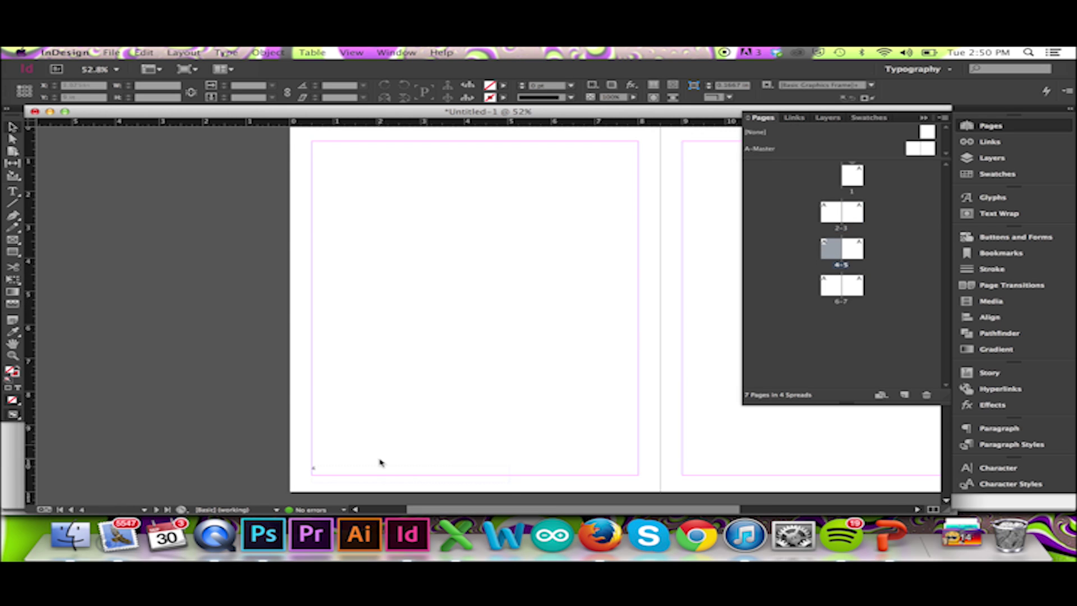
Step: Add a bottom-right page-number frame to A-Master's right page, then check spreads 2-3 and 4-5
double_click(930, 150)
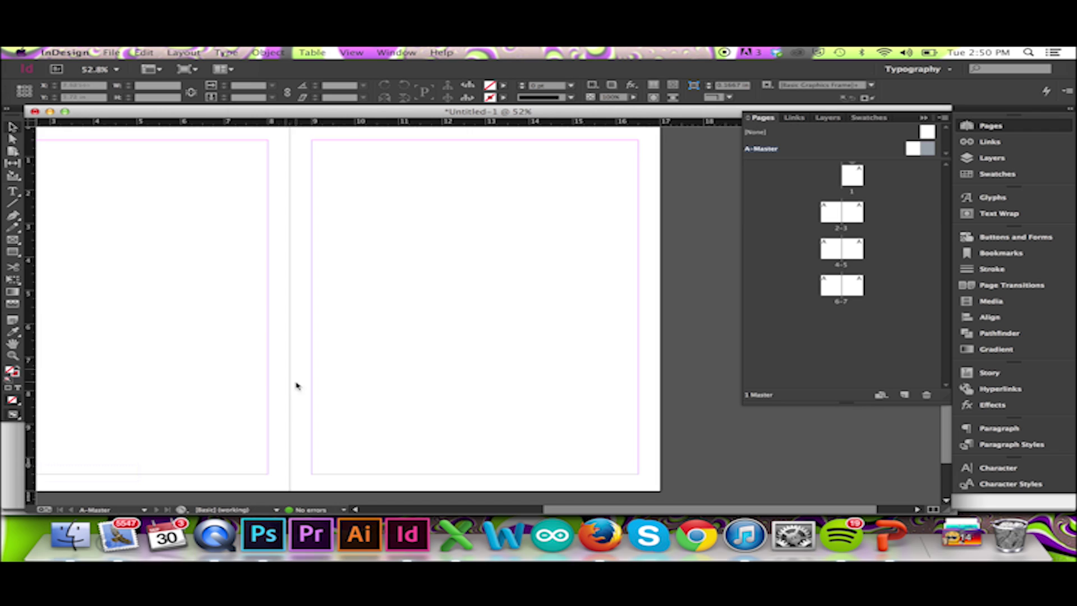
drag(294, 301, 743, 436)
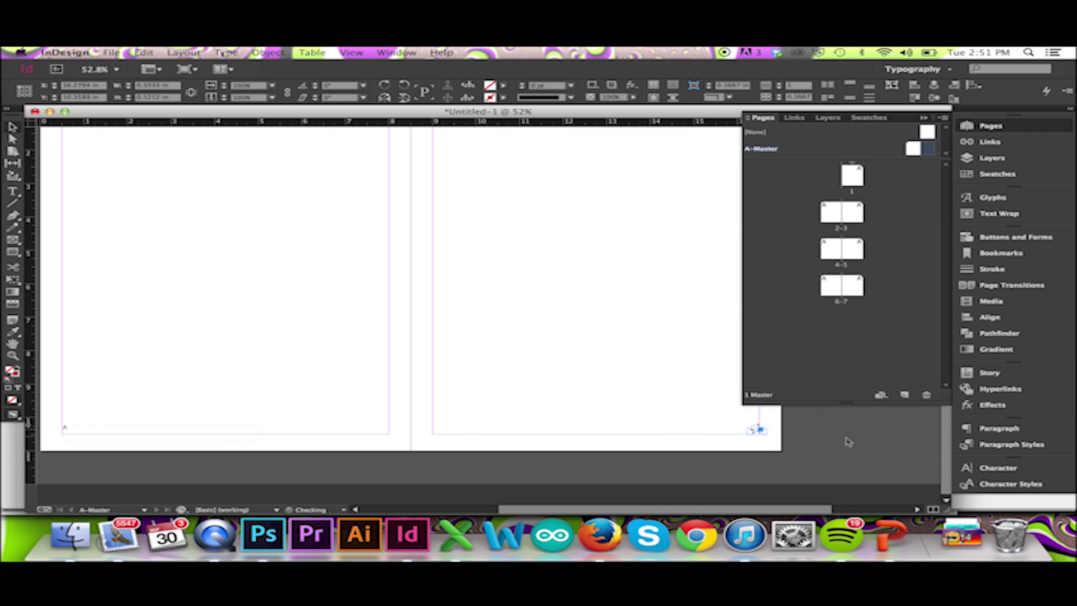
scroll(844, 440, left, 2)
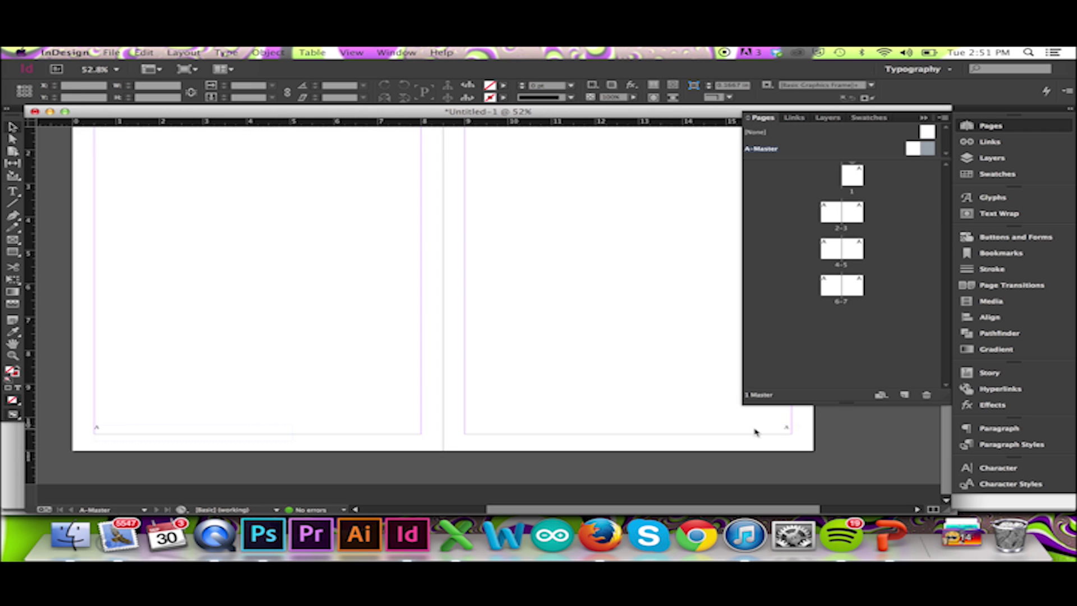
double_click(854, 214)
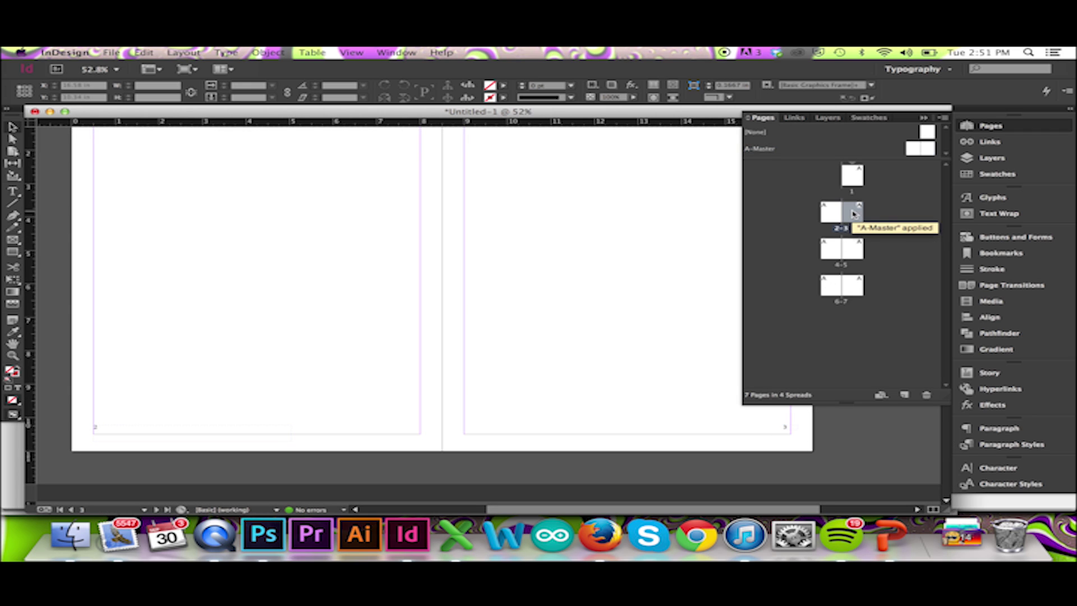
double_click(831, 249)
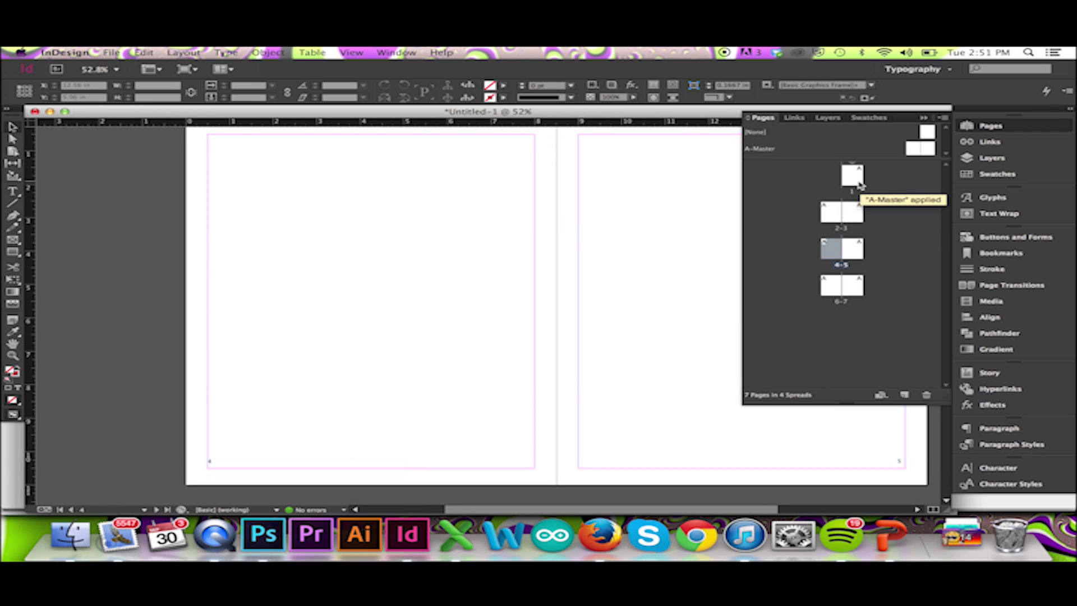
Step: Select pages 1–3 and choose the I, II, III, IV style in Numbering & Section Options
click(858, 182)
double_click(859, 182)
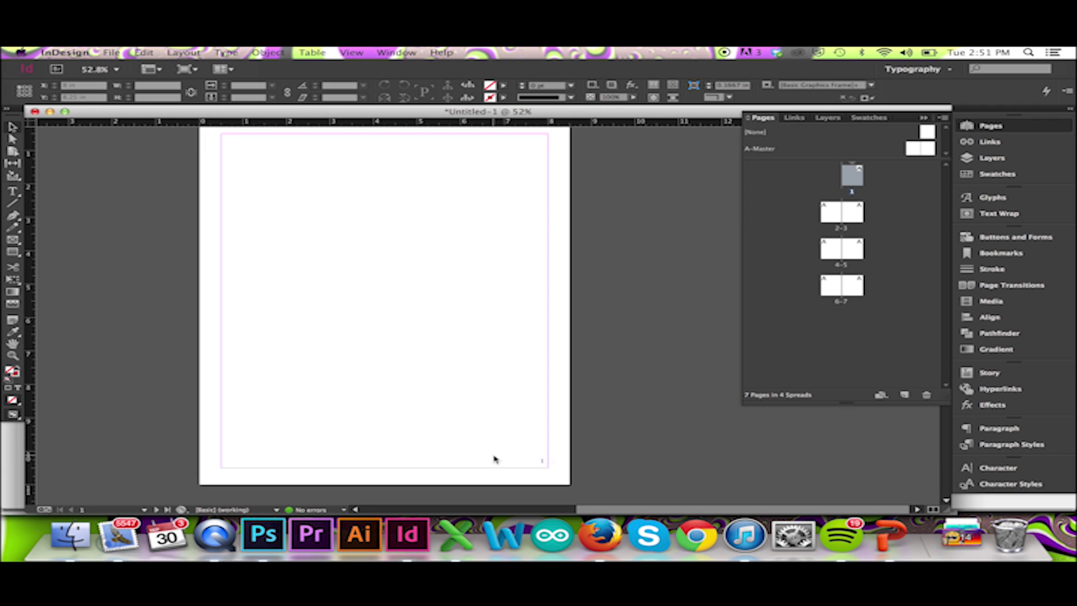
double_click(835, 219)
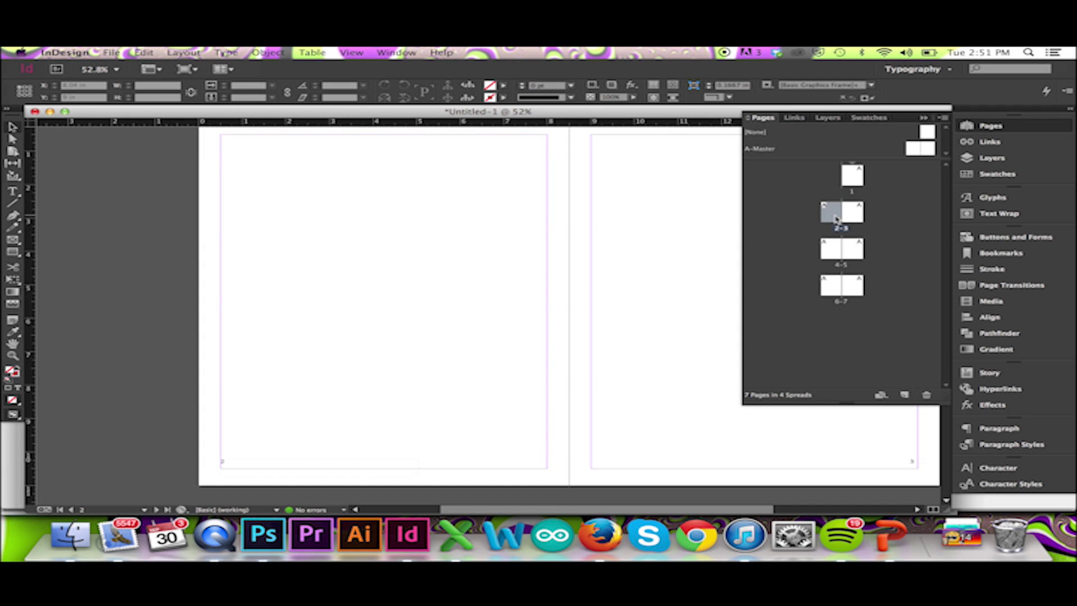
double_click(834, 249)
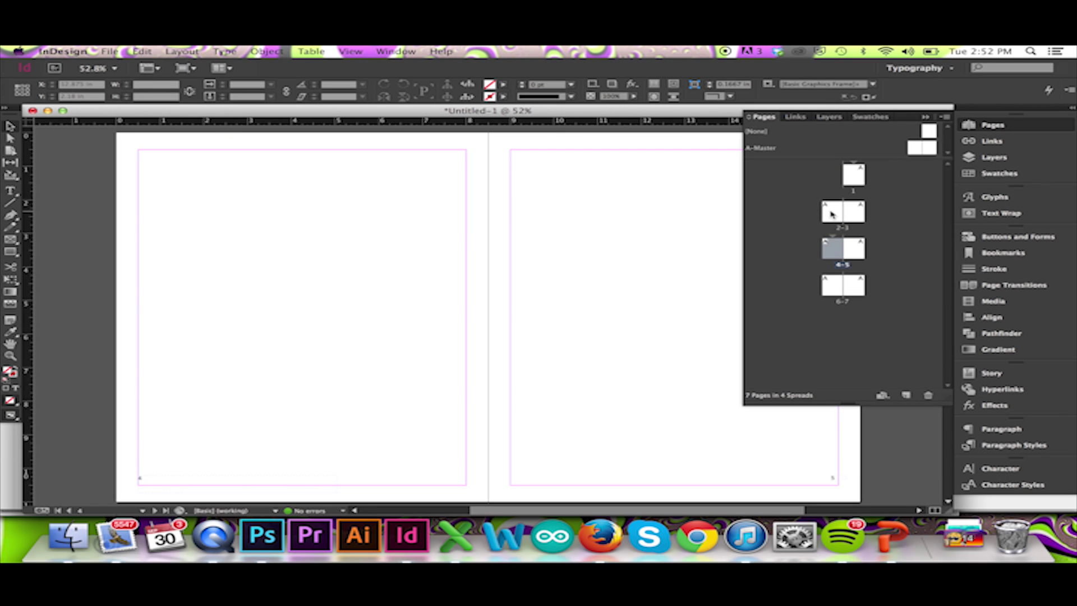
click(860, 216)
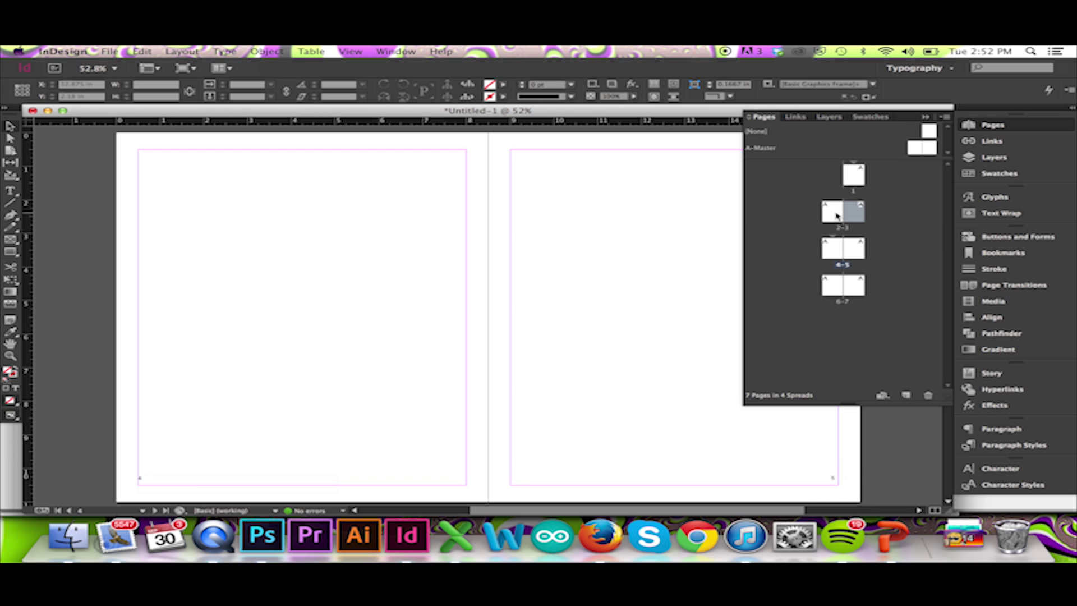
click(942, 117)
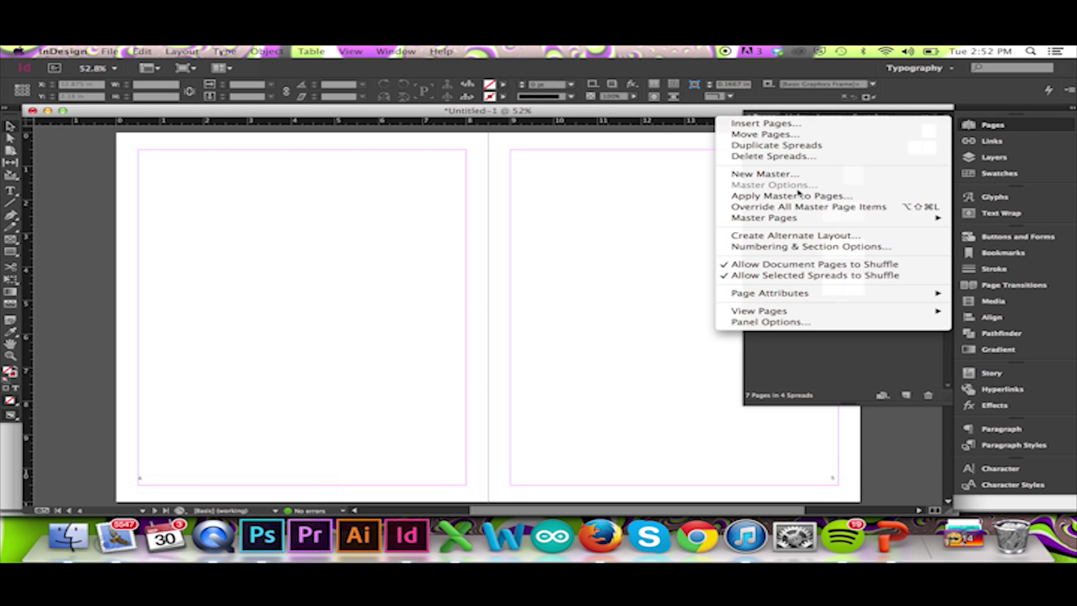
click(813, 249)
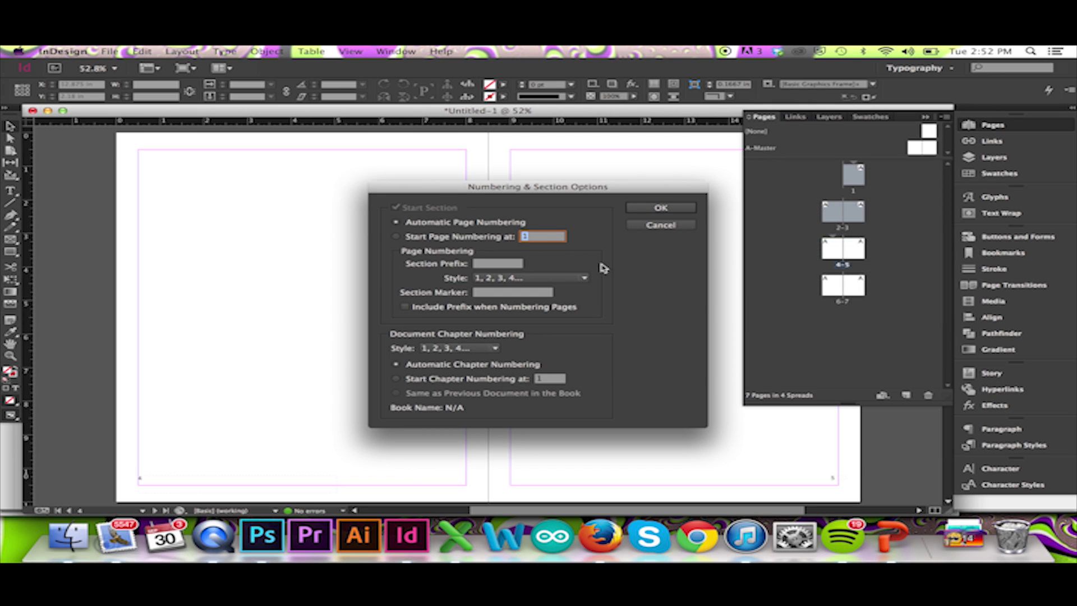
click(583, 277)
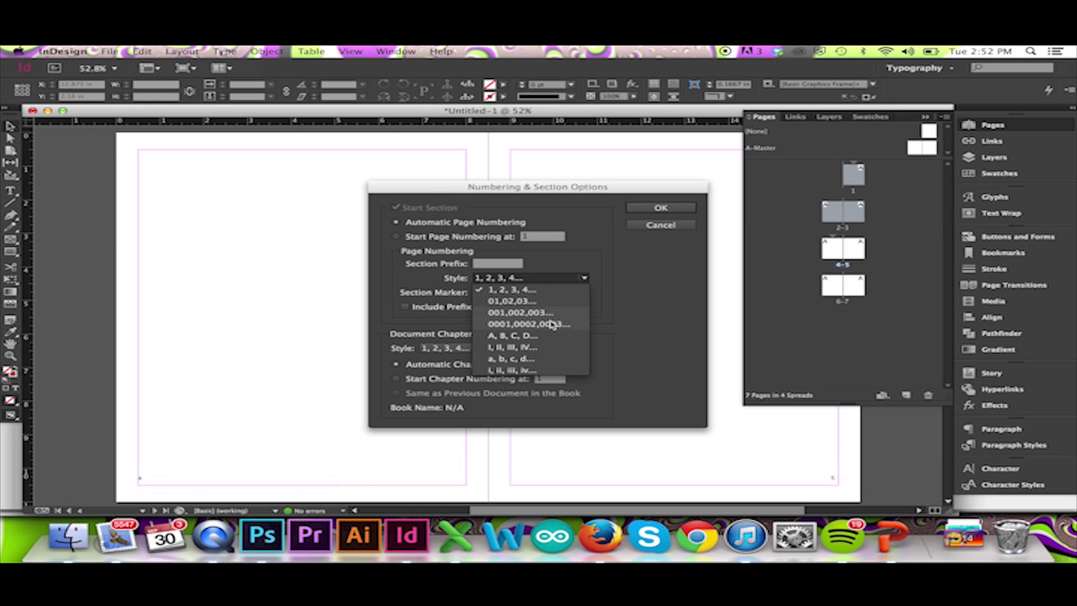
click(544, 347)
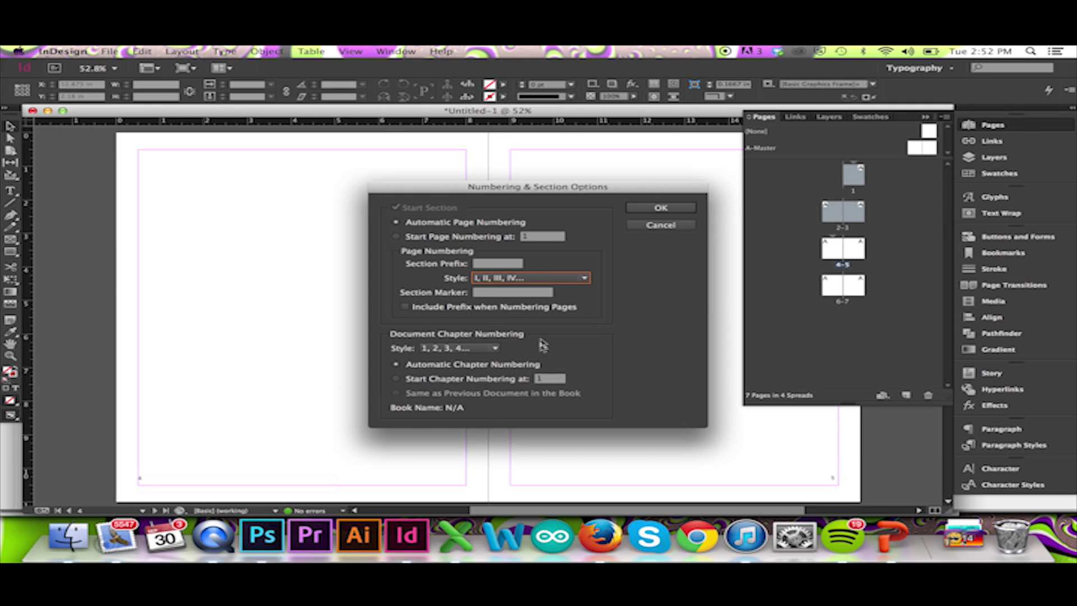
Step: Confirm the roman numbering and select both pages of spread ii–iii
click(660, 210)
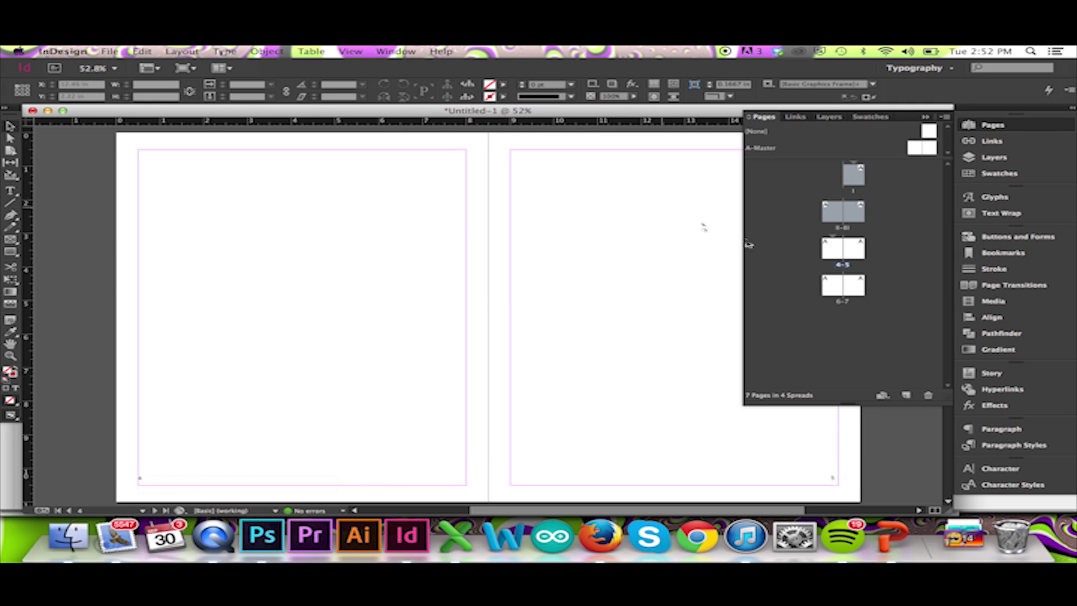
click(880, 233)
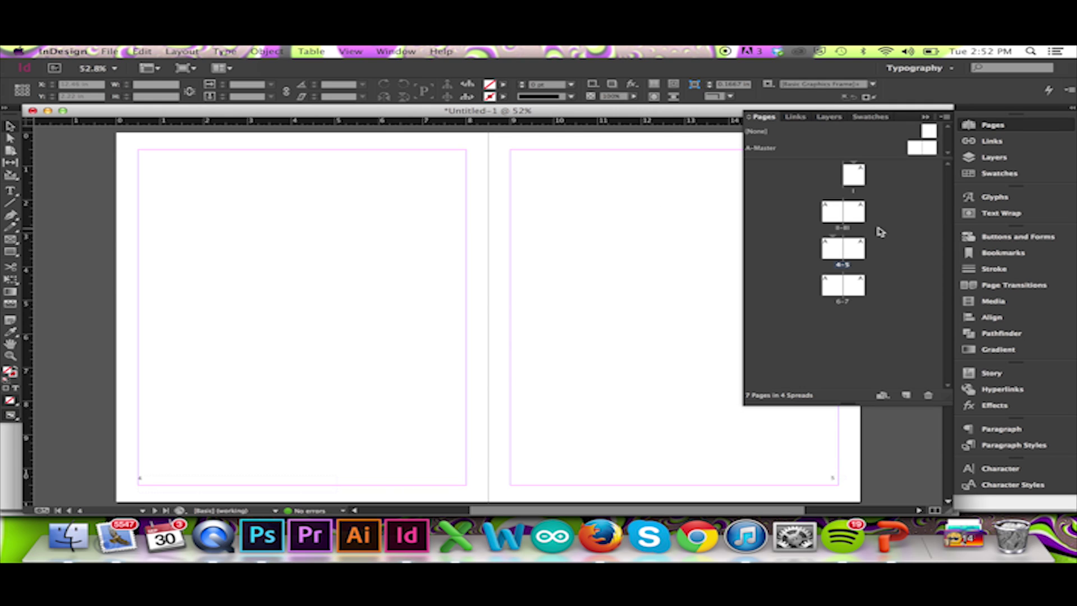
click(838, 217)
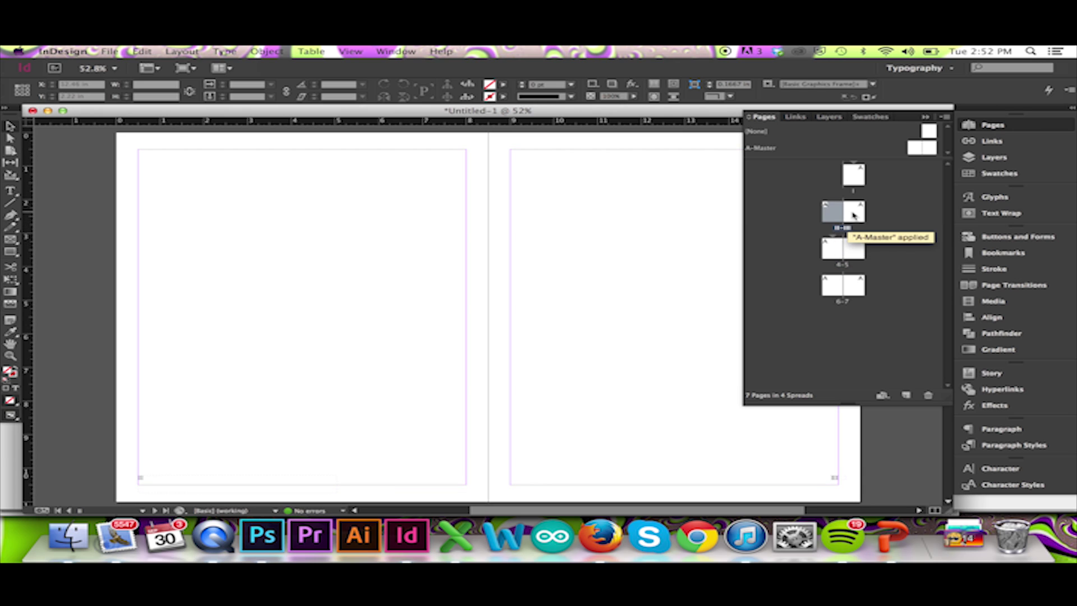
click(853, 216)
Step: View page i, pages ii and iii, then spread 4–5
double_click(851, 177)
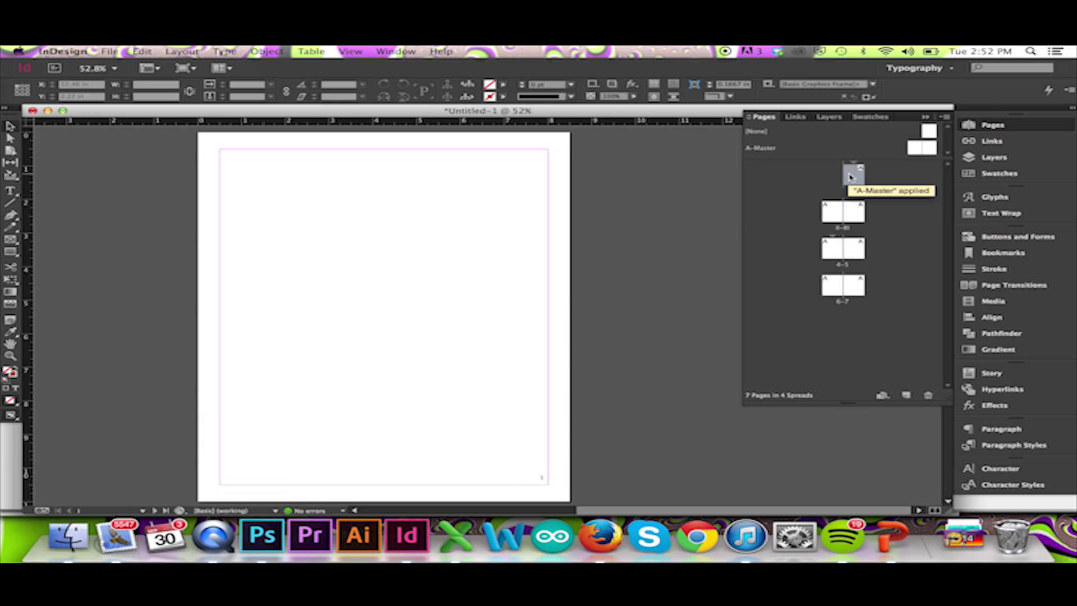
scroll(521, 334, down, 1)
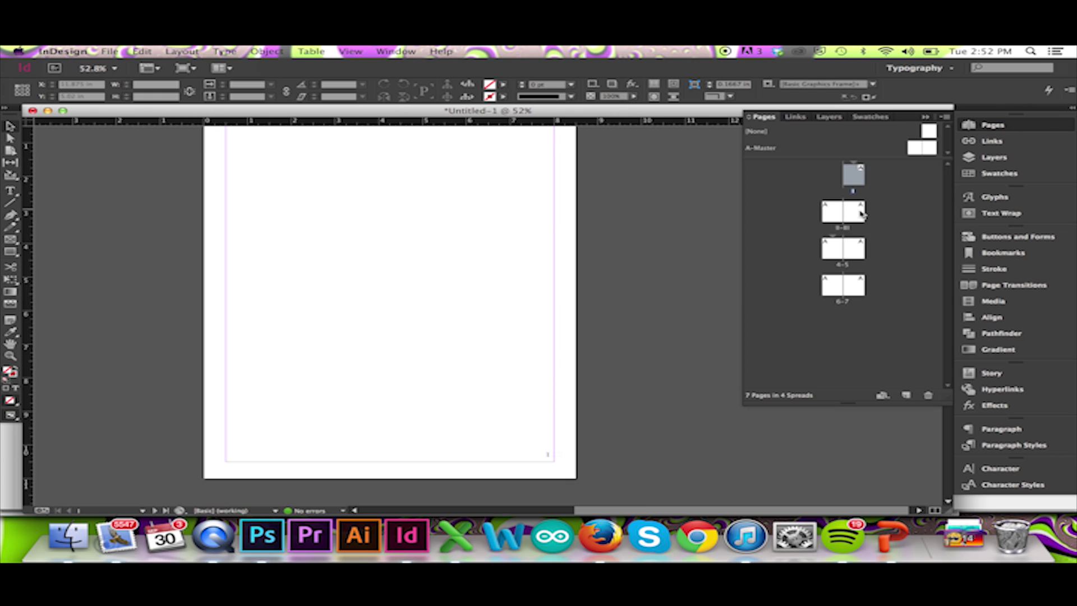
double_click(834, 221)
double_click(858, 215)
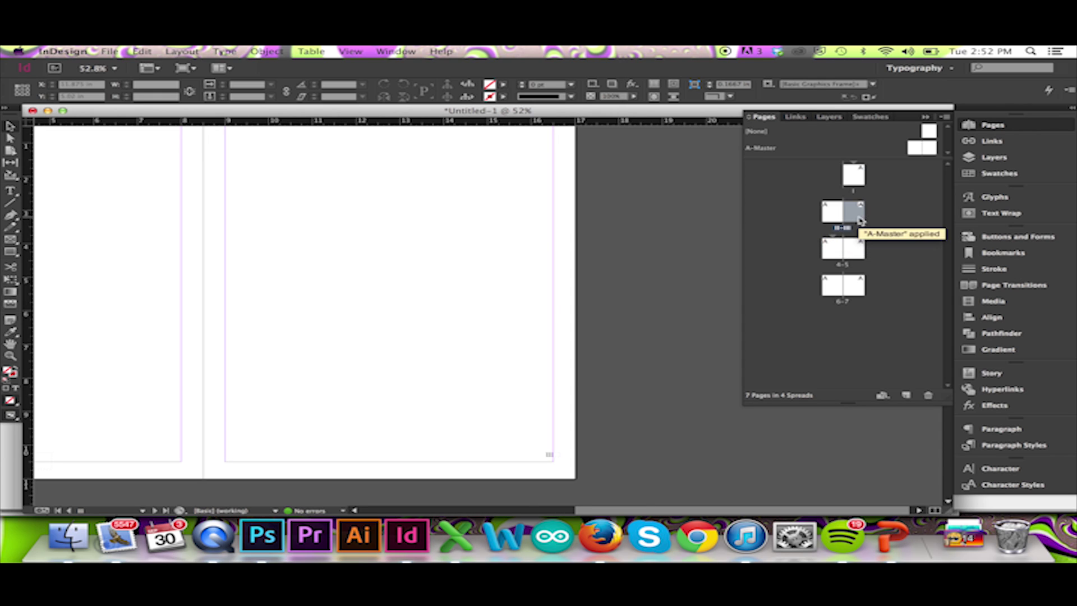
double_click(840, 252)
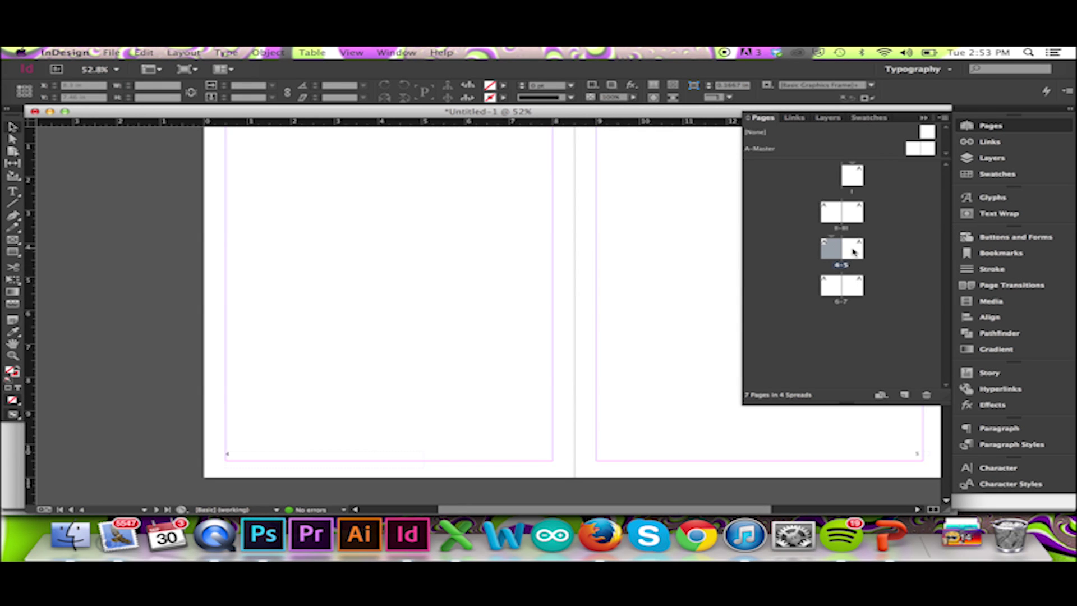
Step: Select spreads 4–5 and 6–7 and start a new section with numbering at 1
shift+click(856, 252)
shift+click(856, 284)
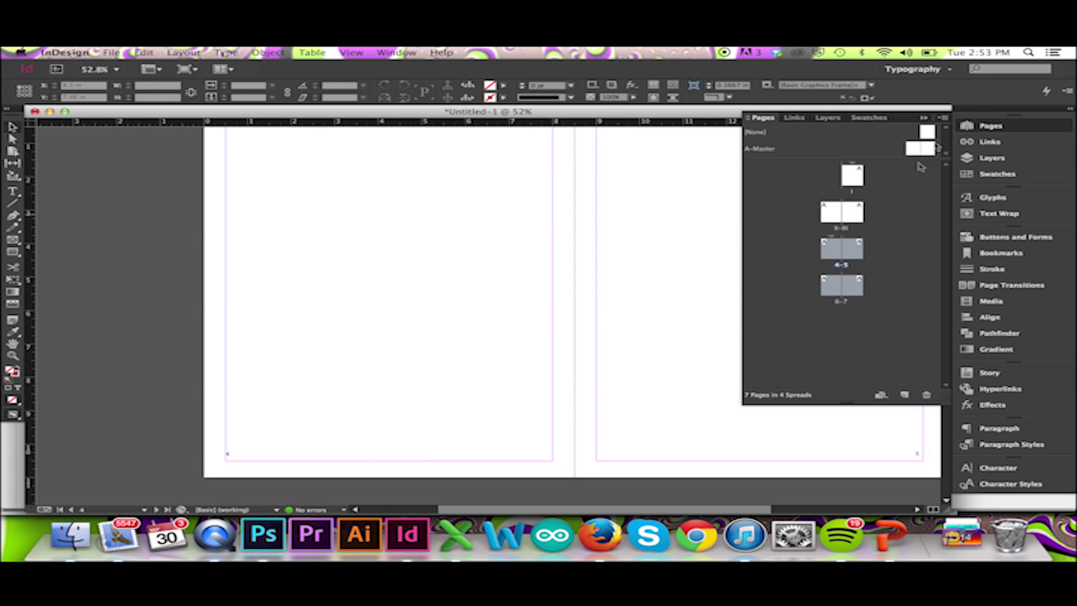
click(944, 123)
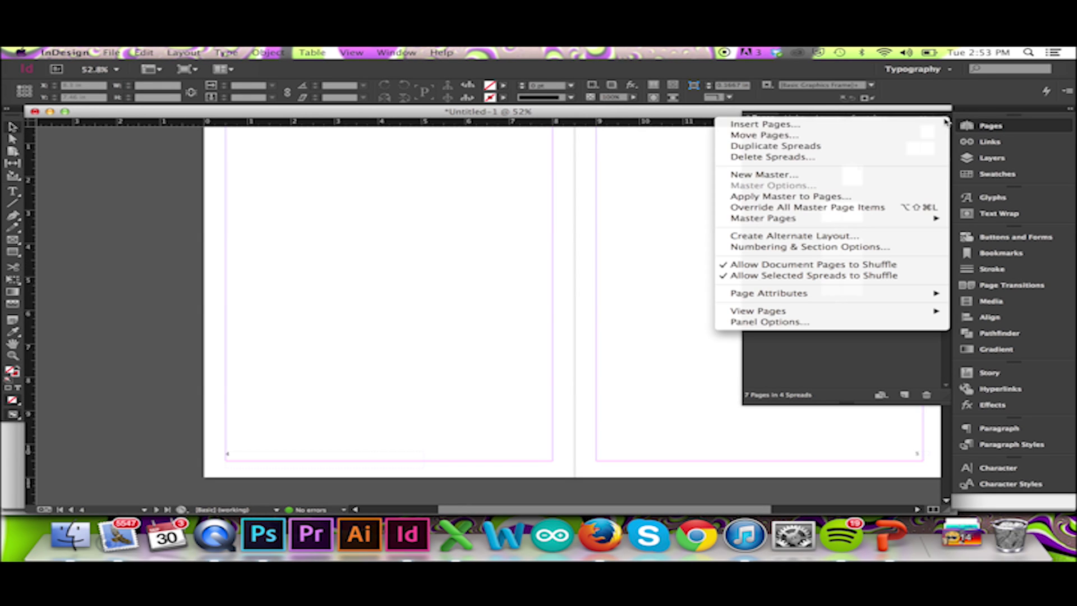
click(849, 247)
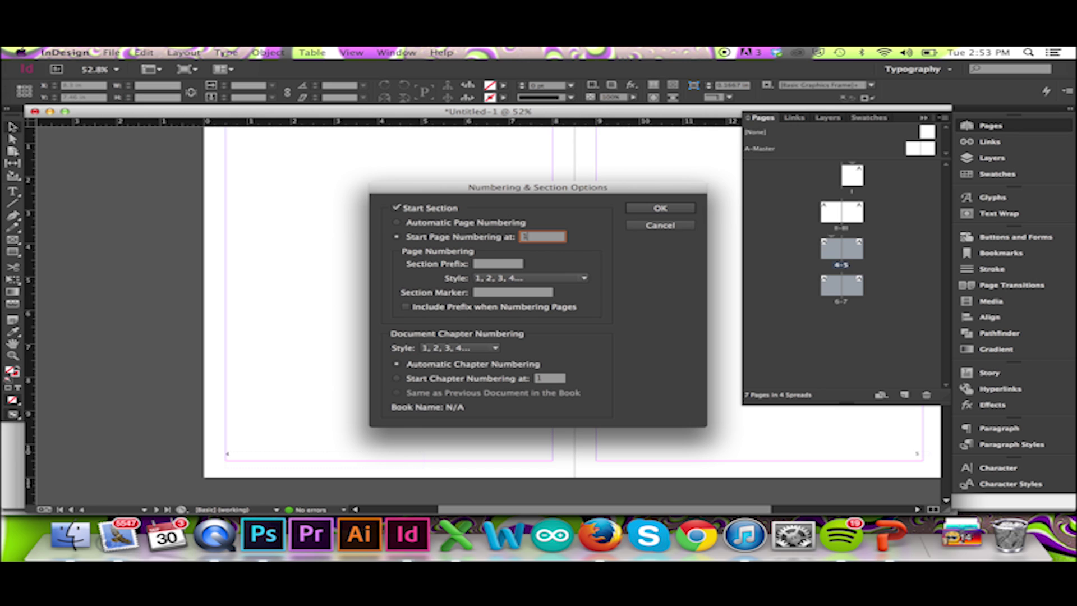
key(Return)
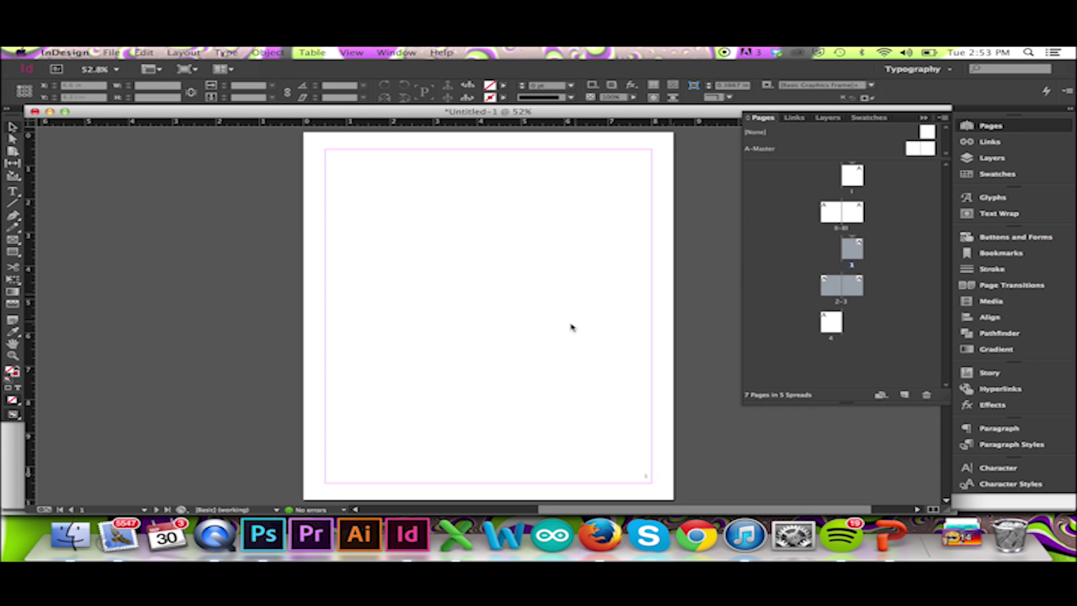
scroll(571, 326, down, 2)
scroll(571, 326, down, 2)
scroll(570, 327, down, 4)
scroll(571, 327, down, 3)
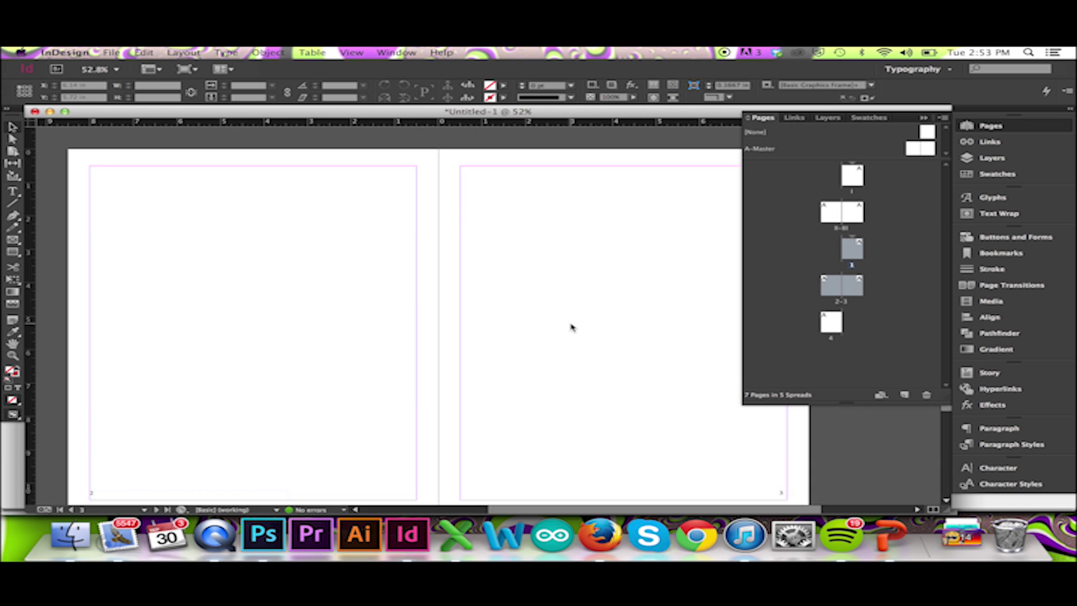
scroll(571, 326, down, 1)
scroll(606, 331, down, 2)
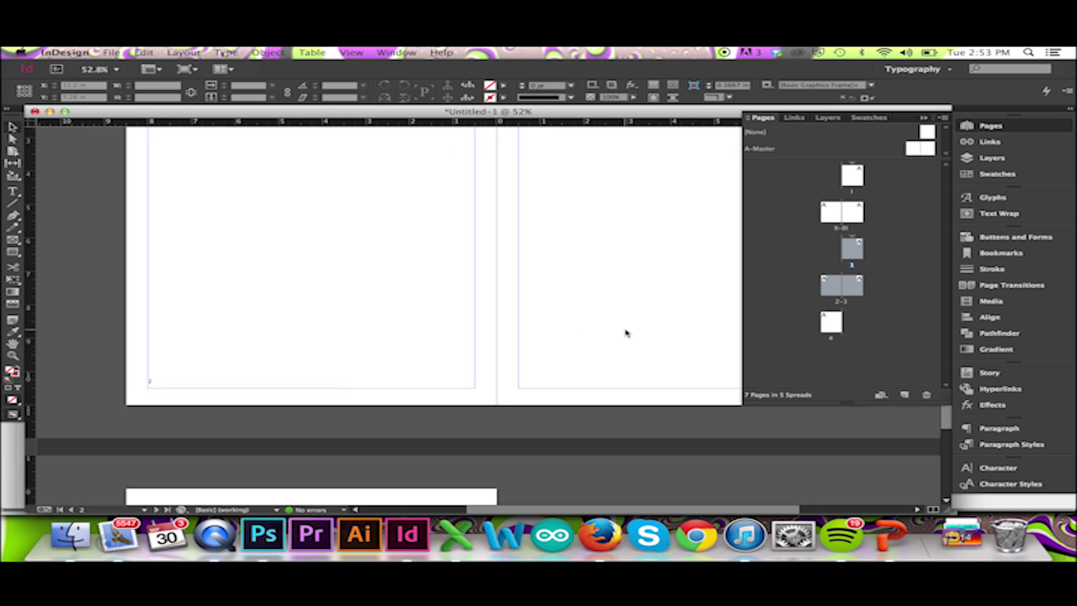
scroll(625, 331, down, 2)
scroll(625, 332, down, 5)
scroll(625, 332, down, 8)
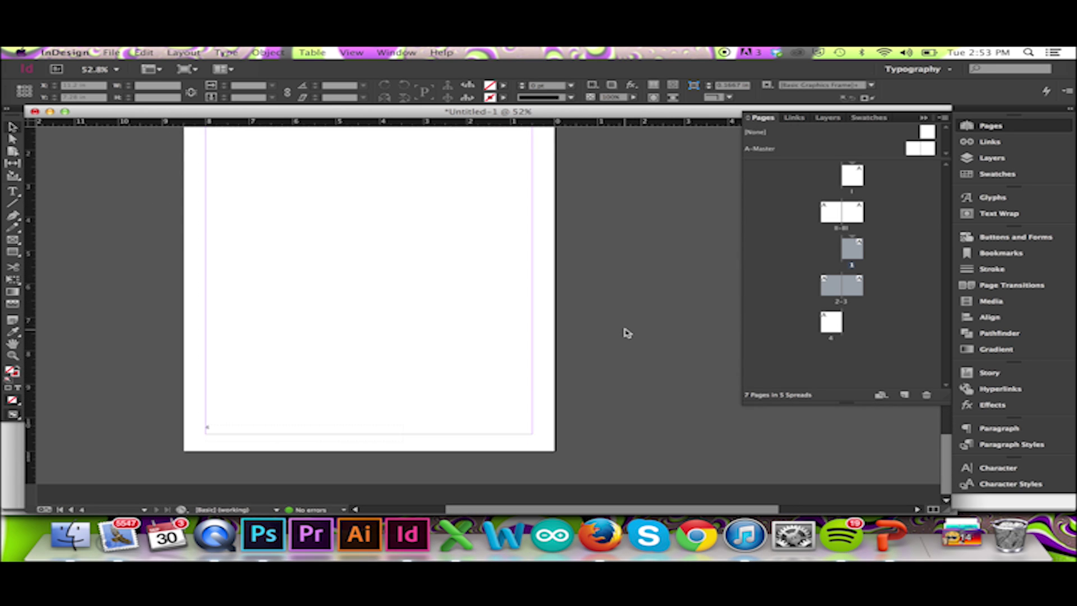
scroll(625, 333, up, 8)
scroll(626, 332, up, 3)
scroll(625, 332, up, 4)
scroll(670, 281, up, 1)
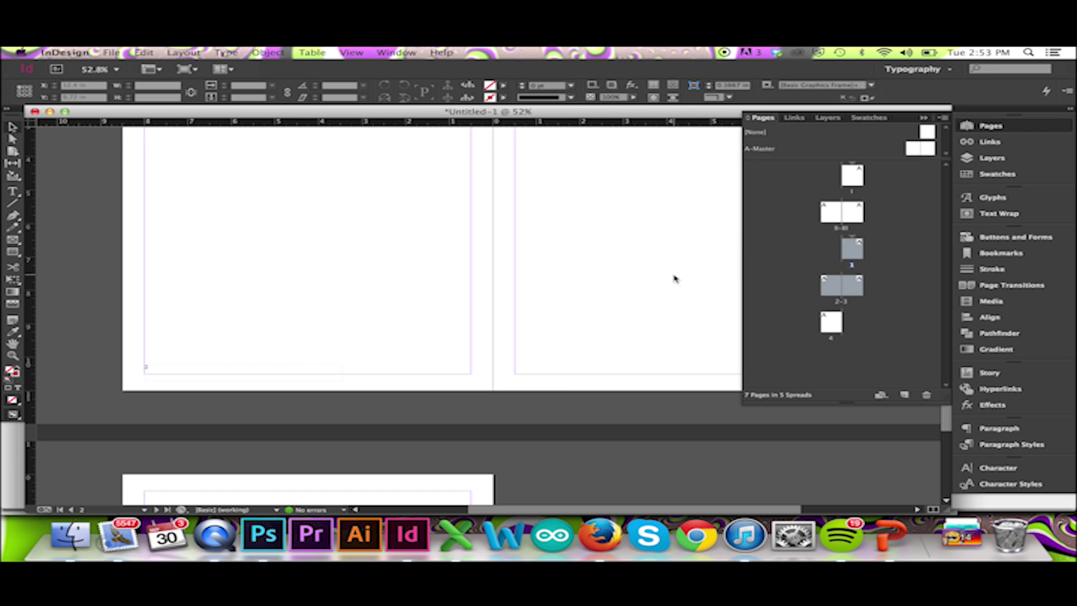
Step: Clear the page selection, view the two-page spread, then the single page 2
click(914, 300)
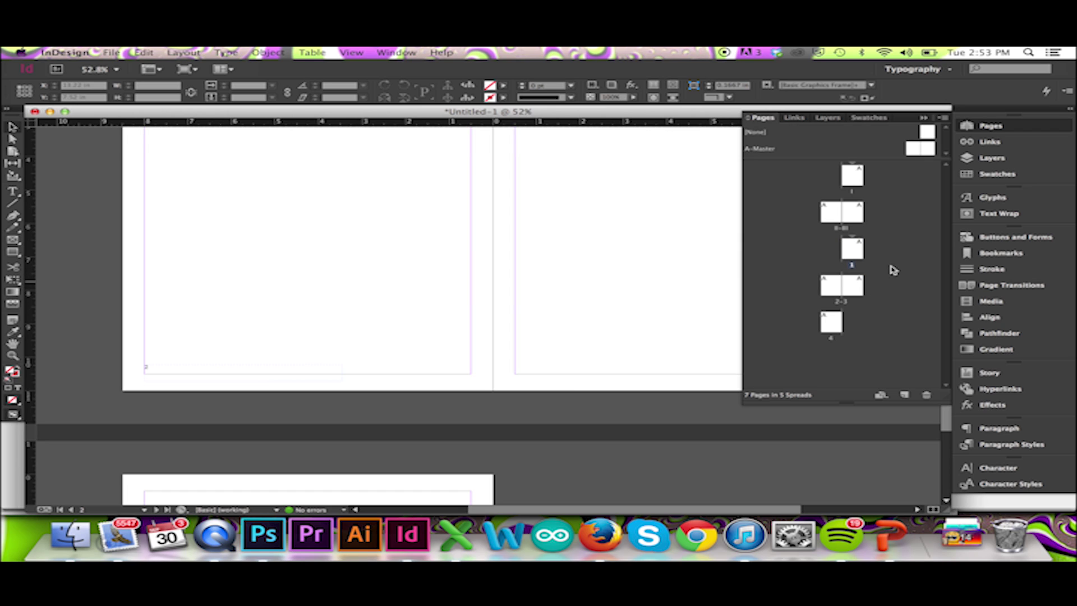
double_click(852, 215)
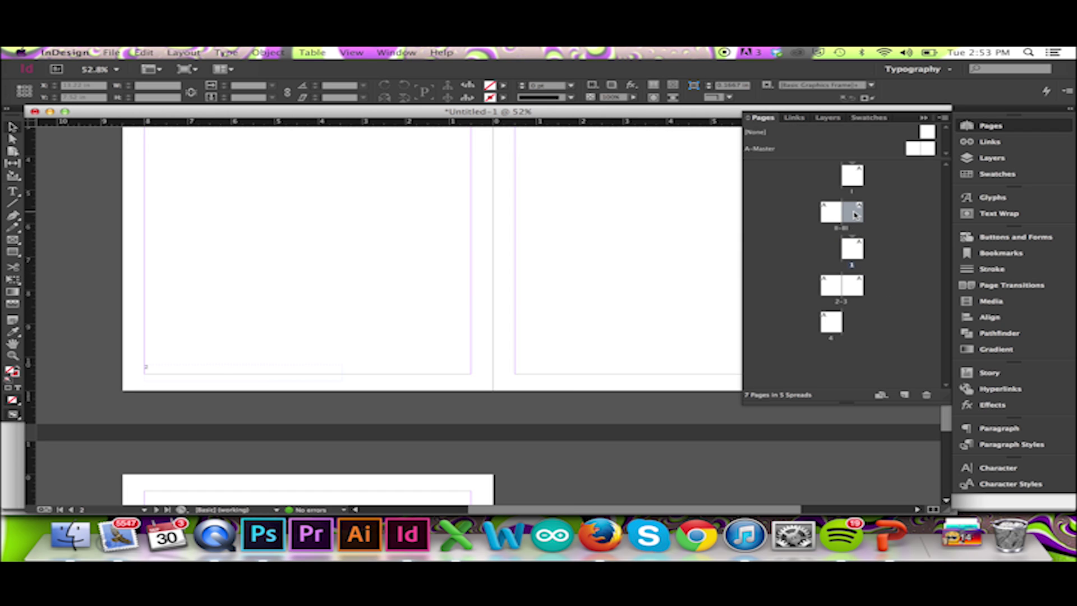
double_click(853, 251)
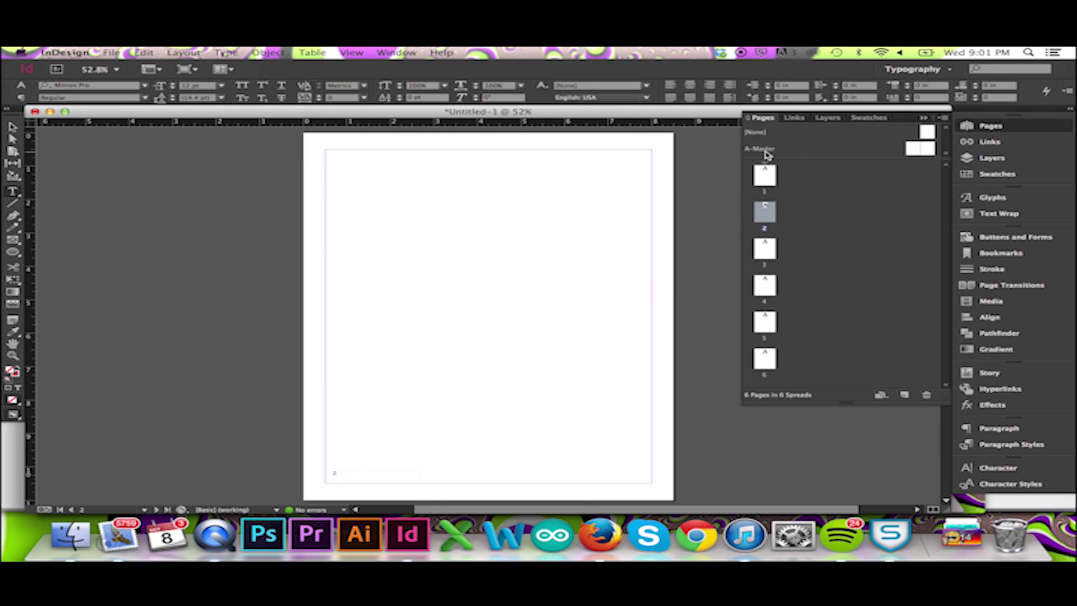
Step: Create a blank B-Master using New Master from A-Master's context menu
click(770, 150)
right_click(820, 153)
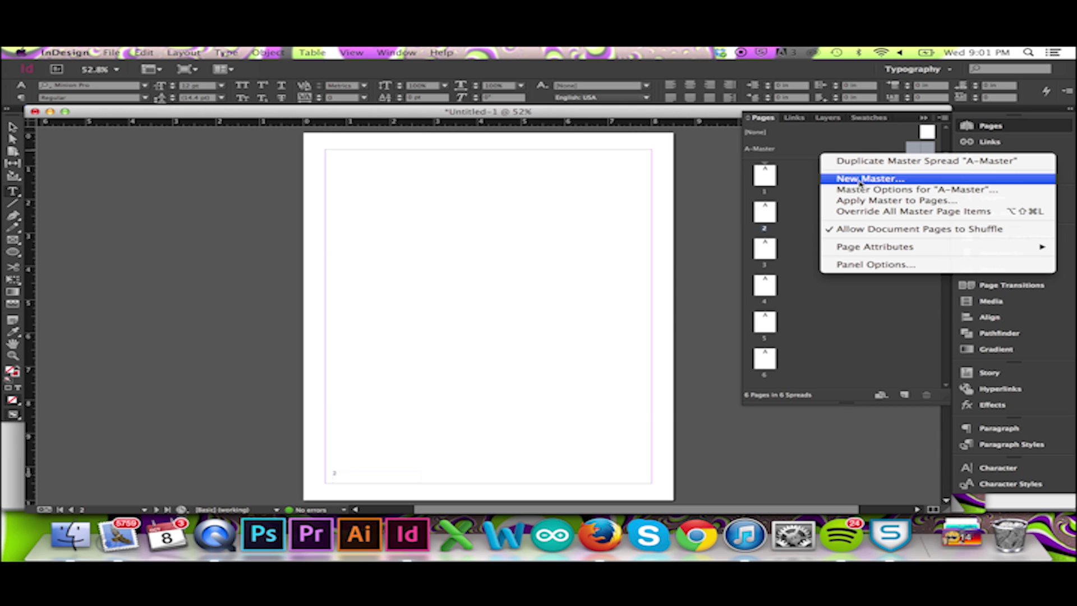
click(860, 179)
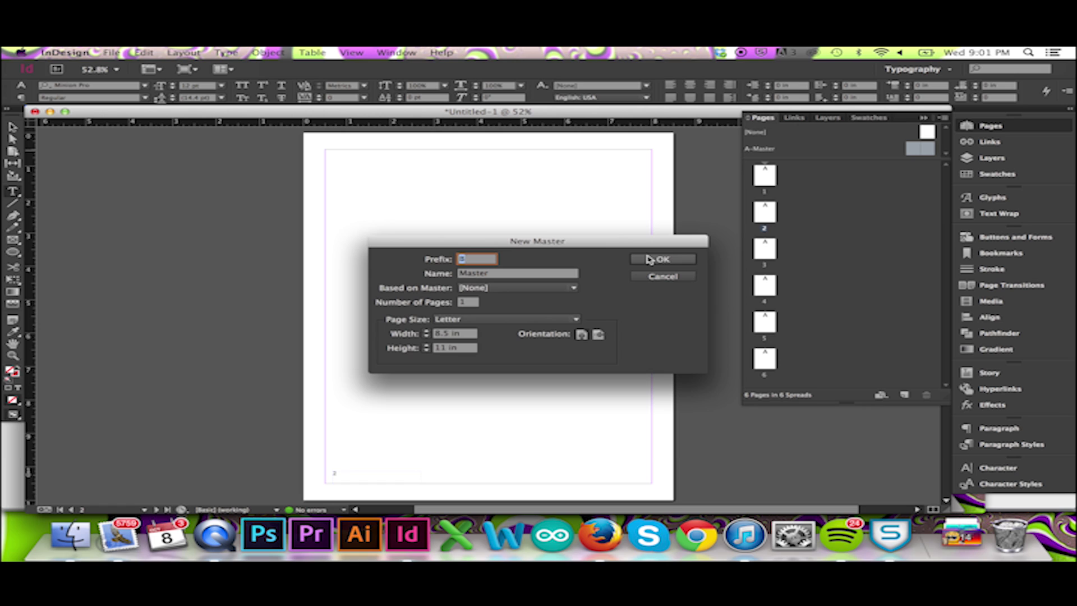
click(658, 259)
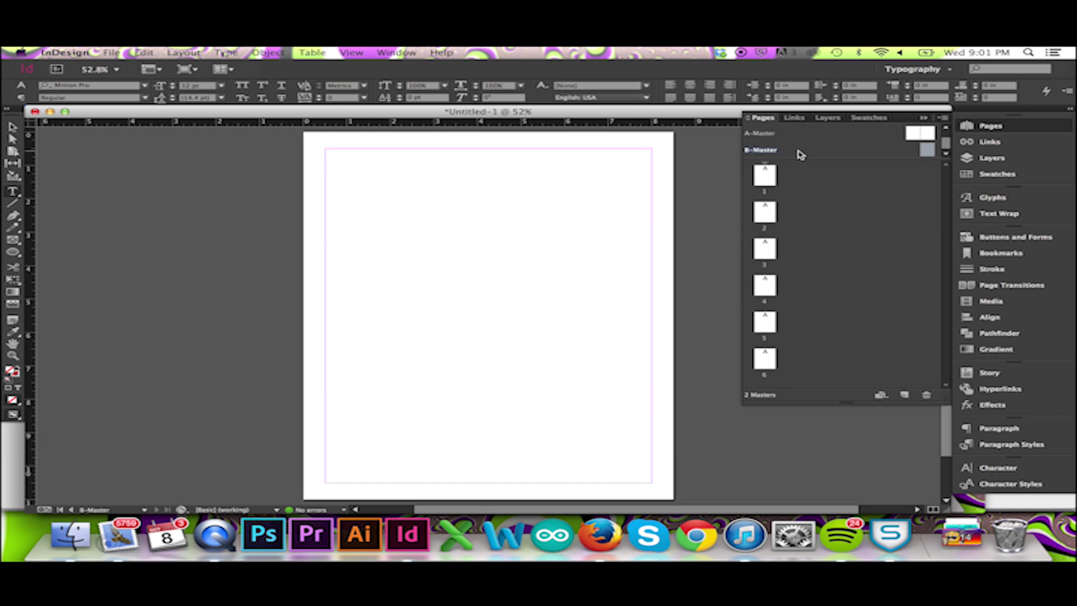
Step: Apply B-Master to pages 1,2 using Apply Master to Pages
right_click(765, 182)
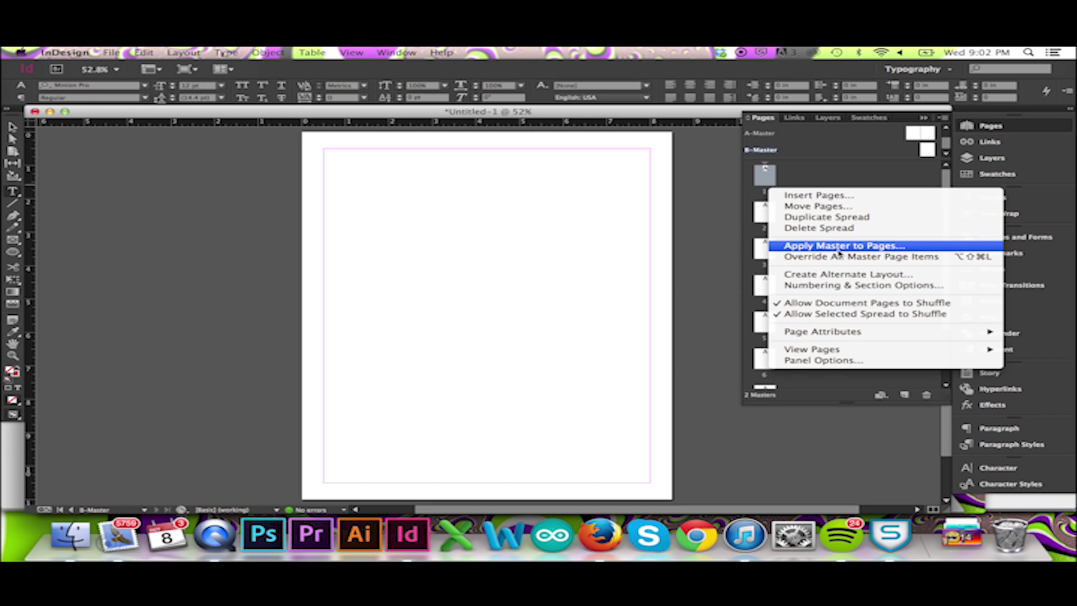
click(838, 246)
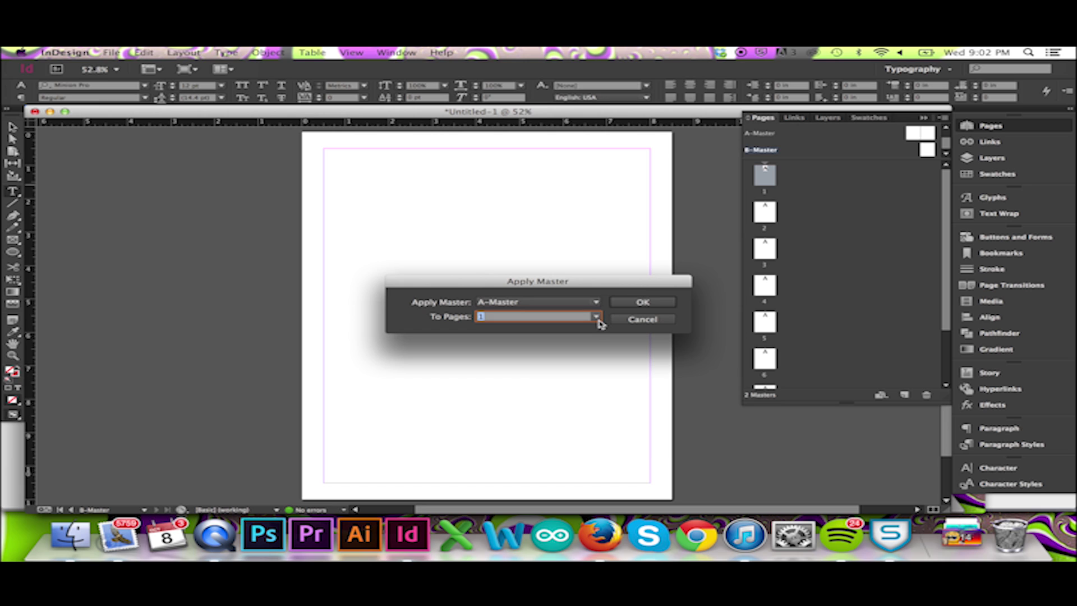
click(596, 317)
click(521, 319)
click(594, 302)
click(544, 336)
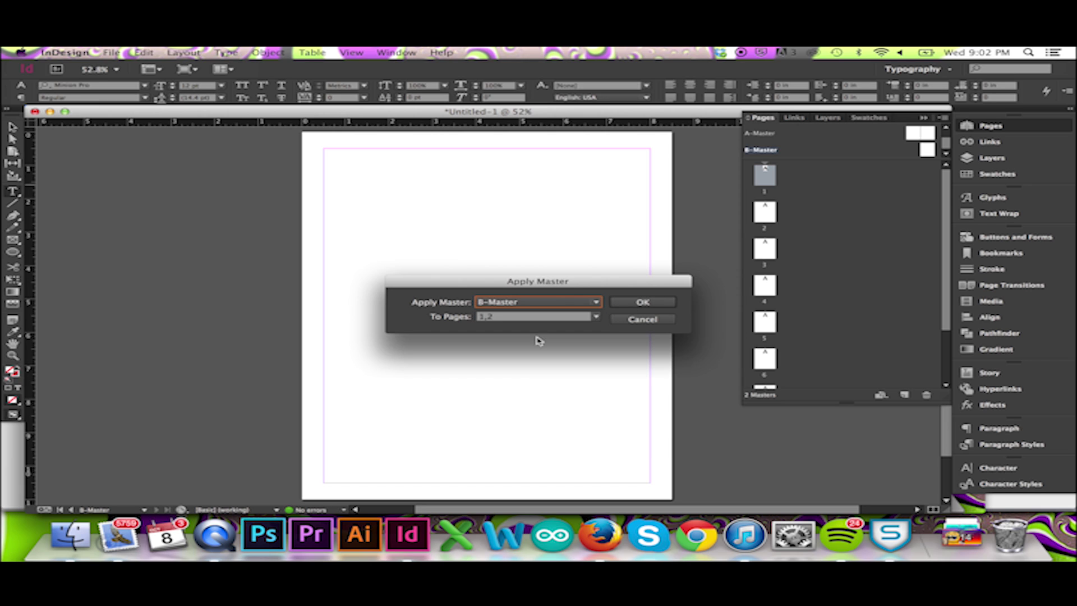
click(636, 303)
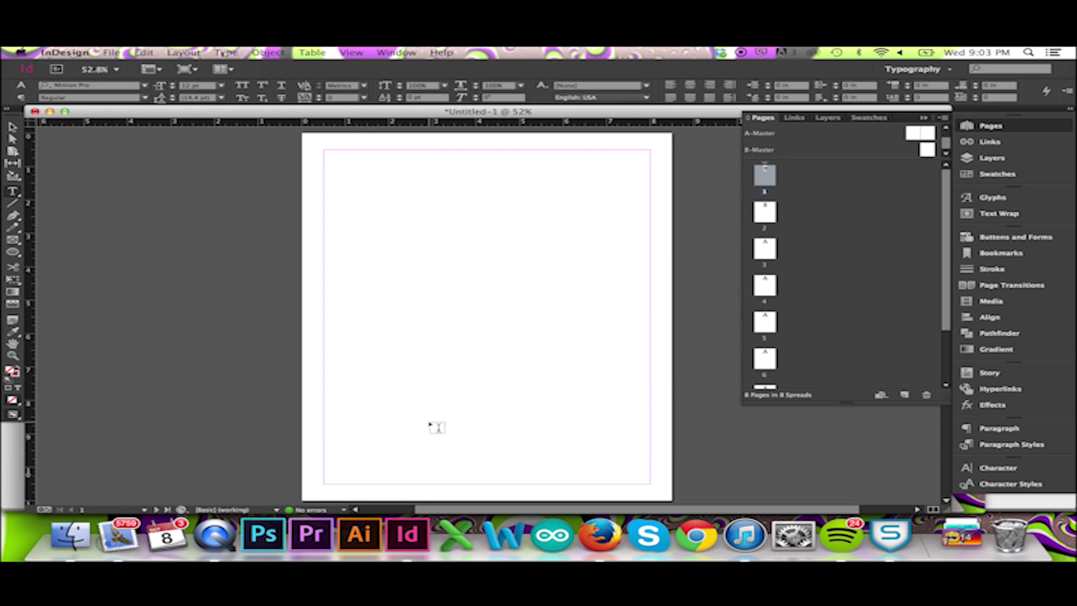
scroll(486, 413, down, 1)
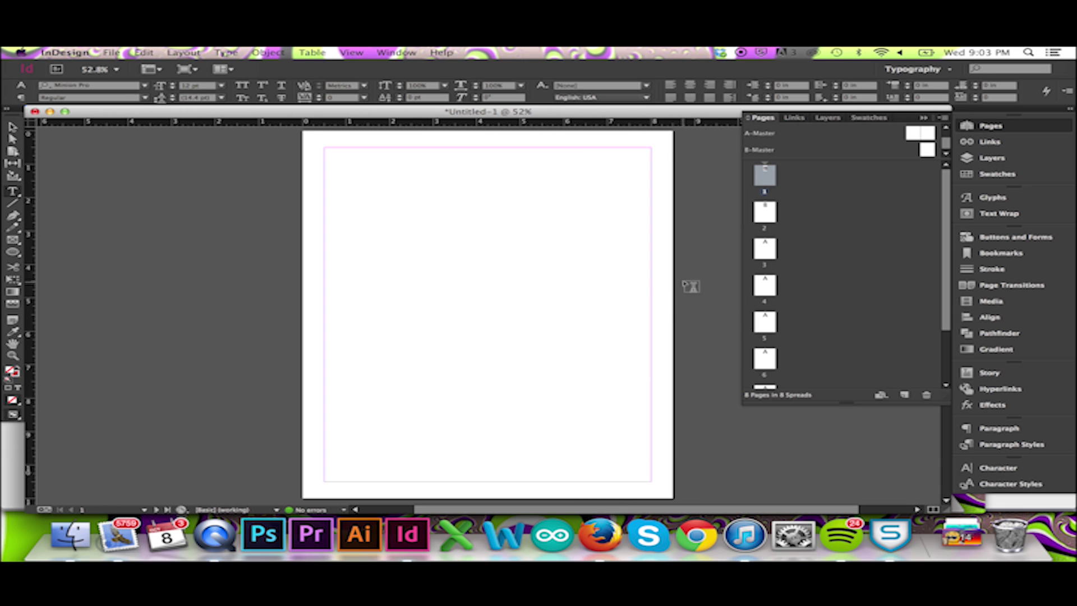
Step: Select the third through last pages and restart numbering at 1, accepting the duplicate-number warning
double_click(764, 211)
click(769, 250)
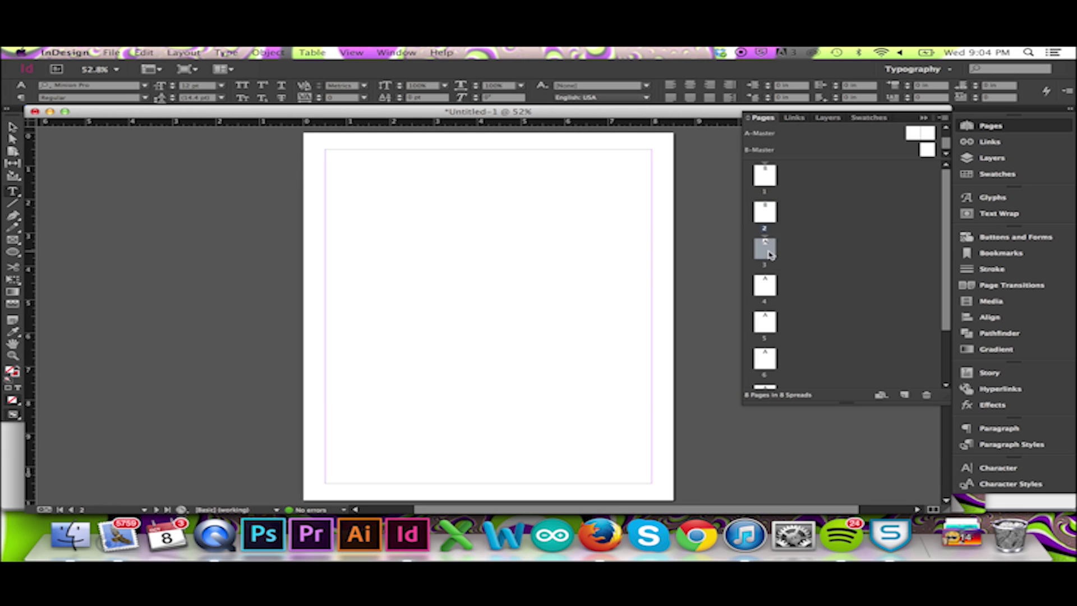
scroll(814, 264, down, 2)
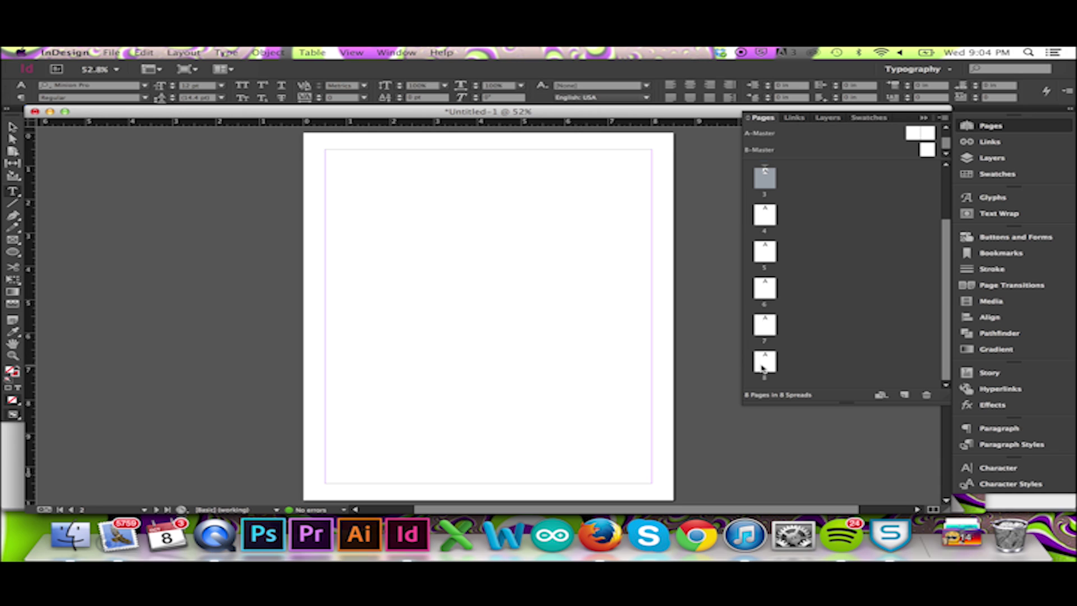
shift+click(764, 360)
click(943, 119)
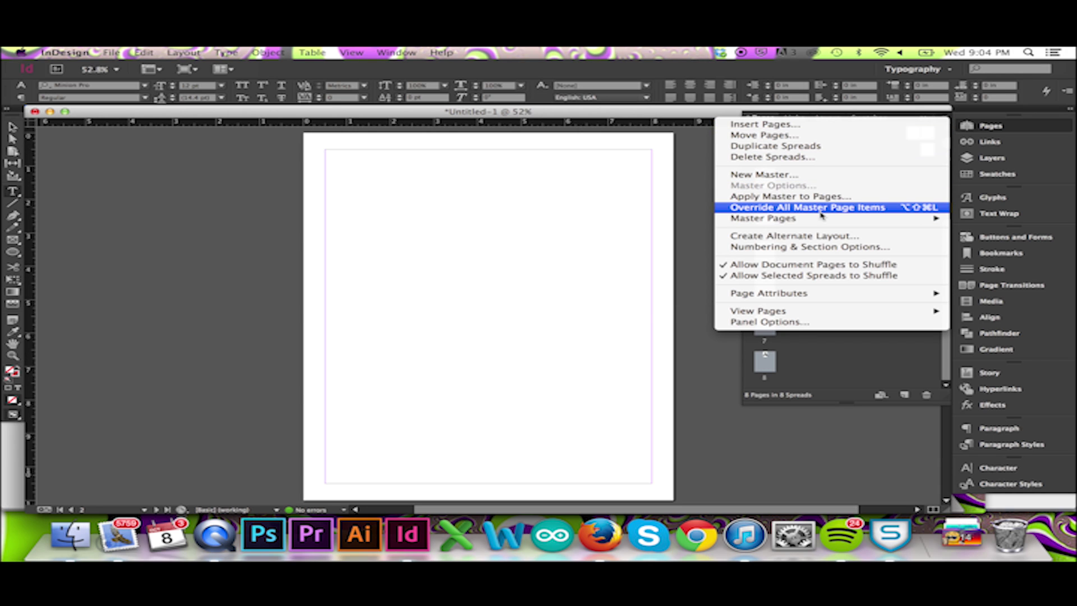
click(821, 249)
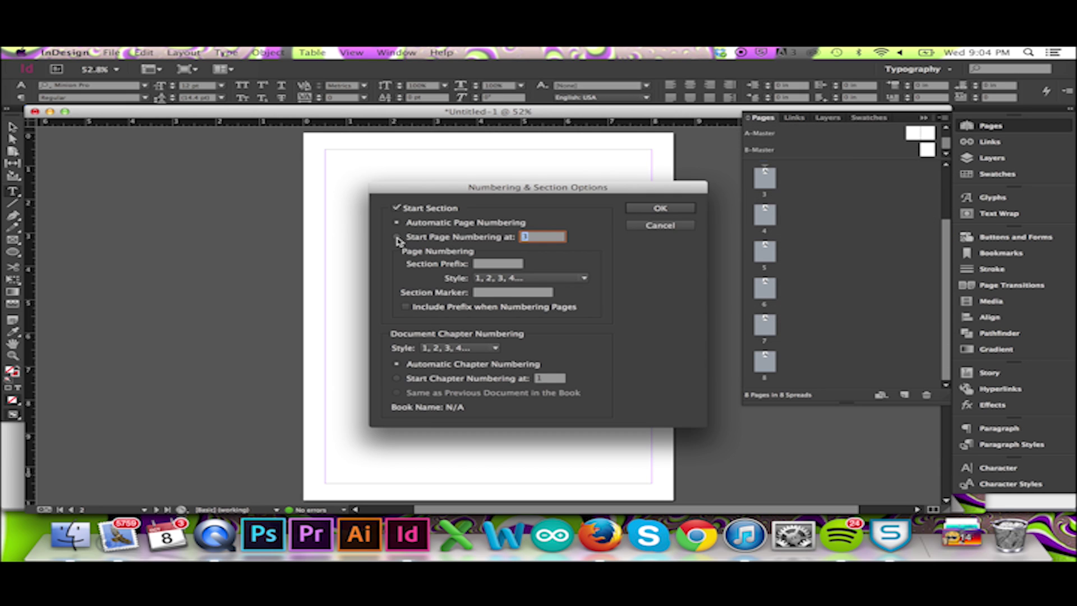
click(399, 239)
click(650, 210)
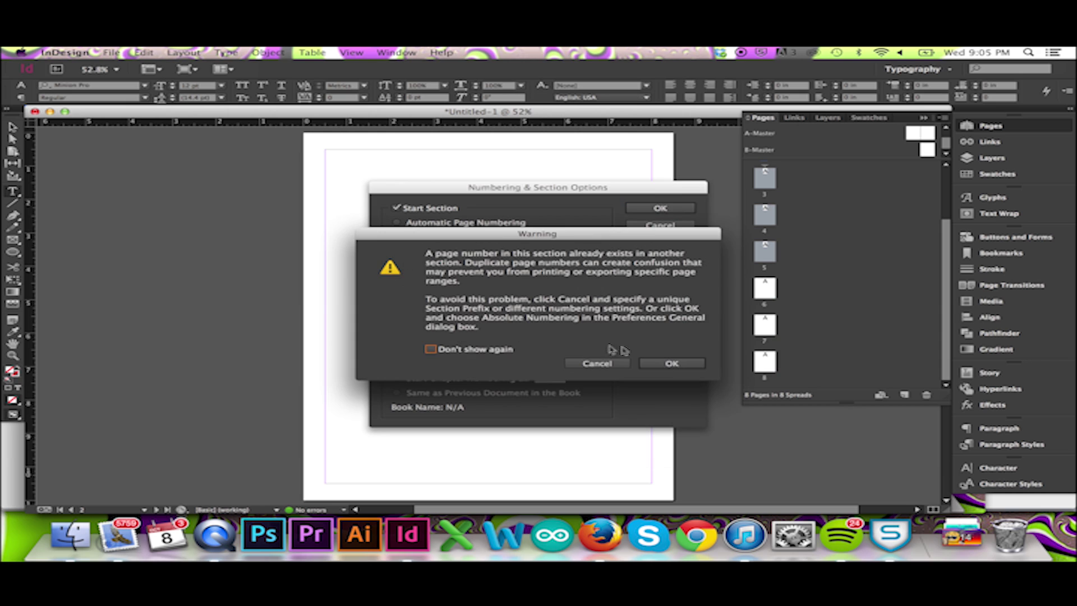
drag(806, 265, 805, 237)
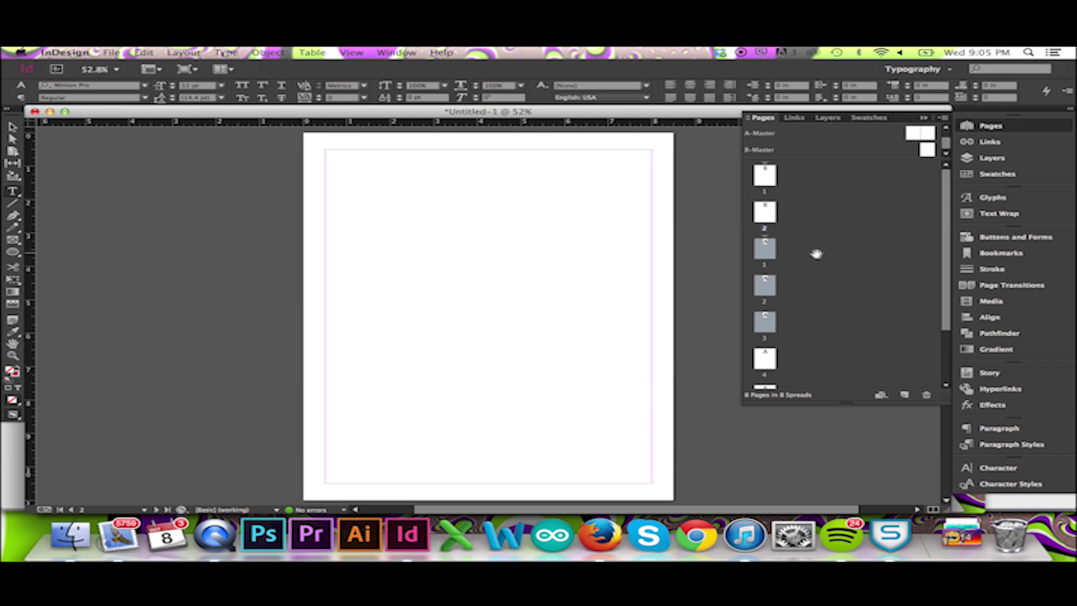
Step: Cycle through all four pages, confirming pages 3 and 4 show numbers 1 and 2
click(809, 255)
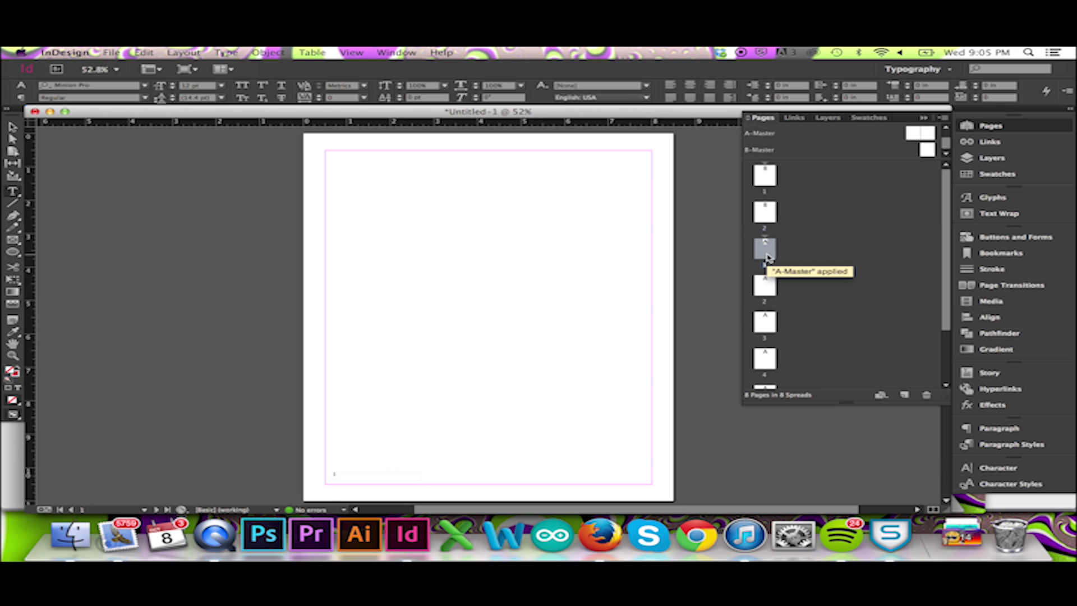
double_click(771, 287)
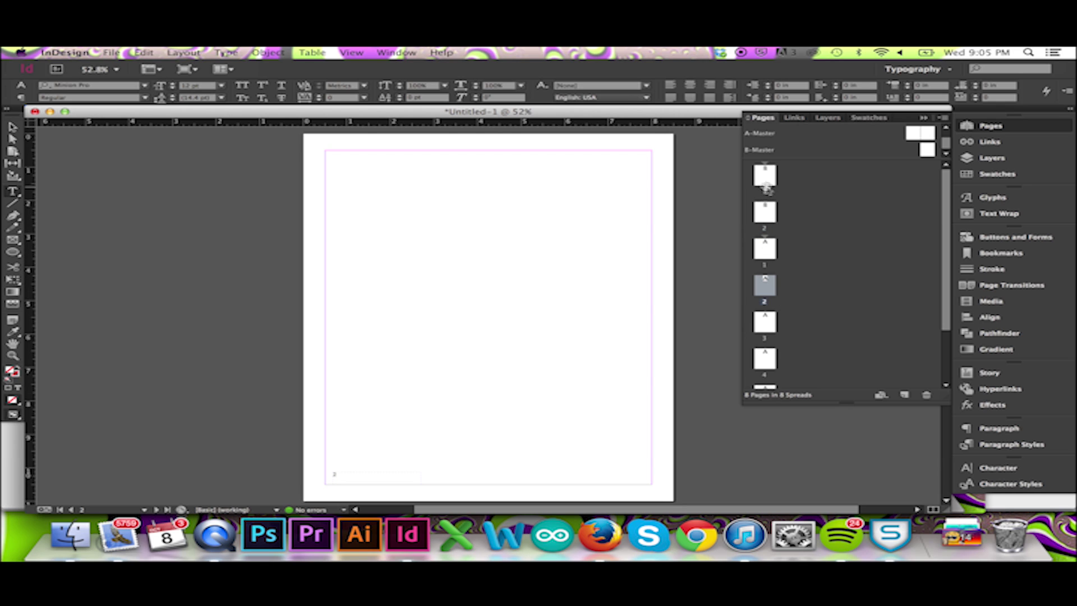
double_click(764, 177)
double_click(767, 217)
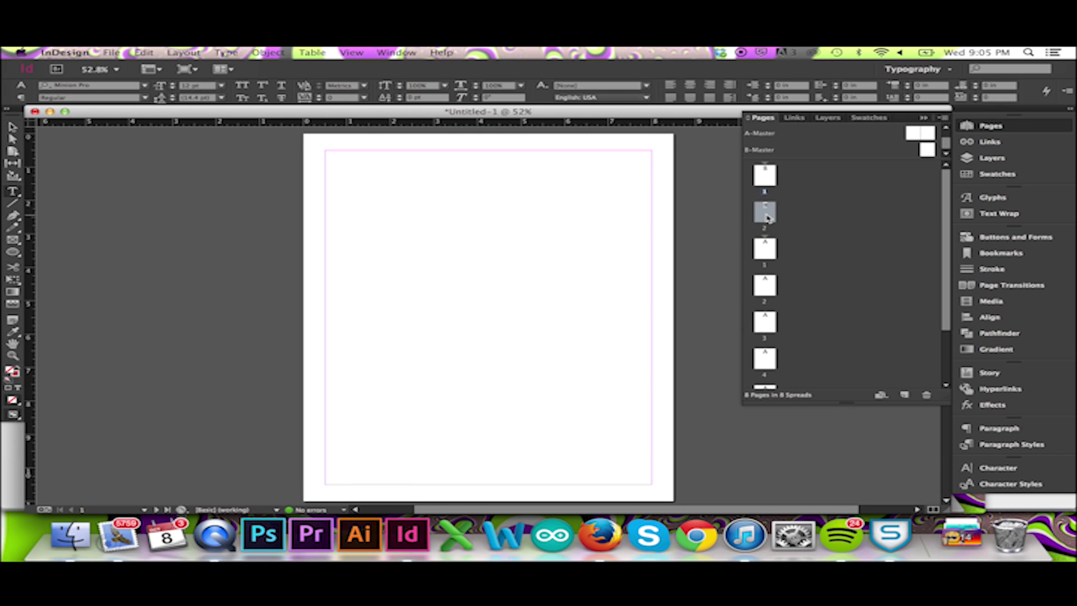
double_click(767, 251)
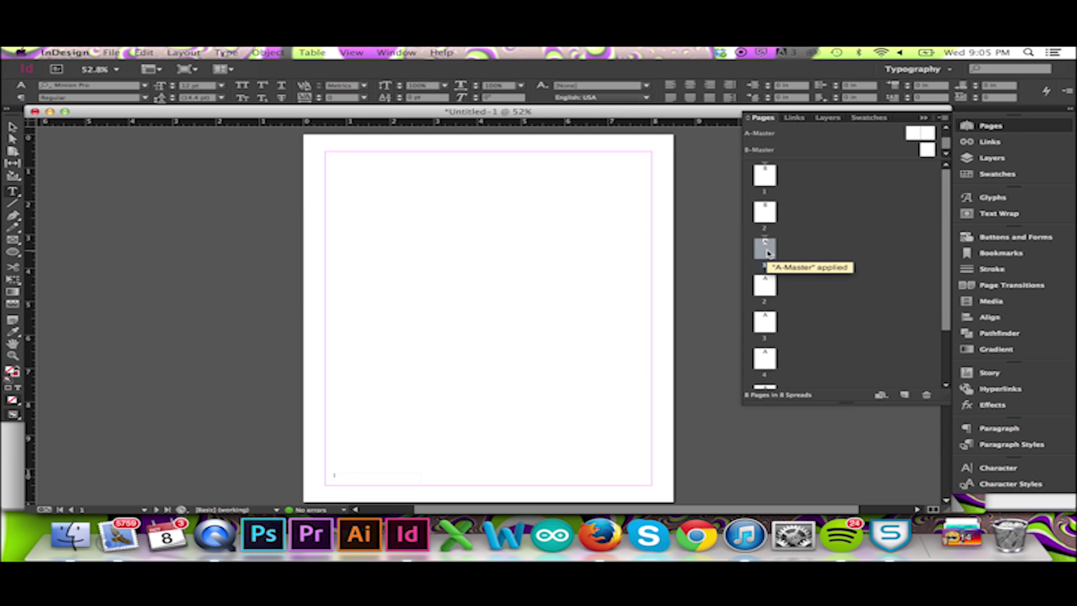